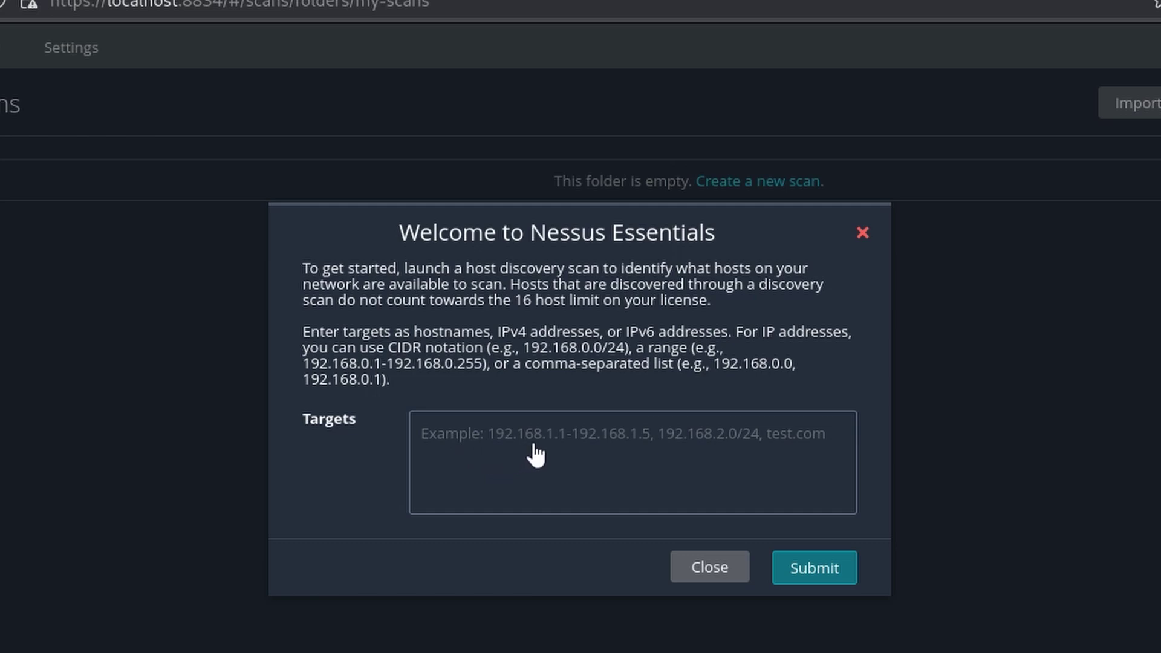
Step: Dismiss the welcome dialog without entering any targets and begin creating a new scan
left_click(563, 433)
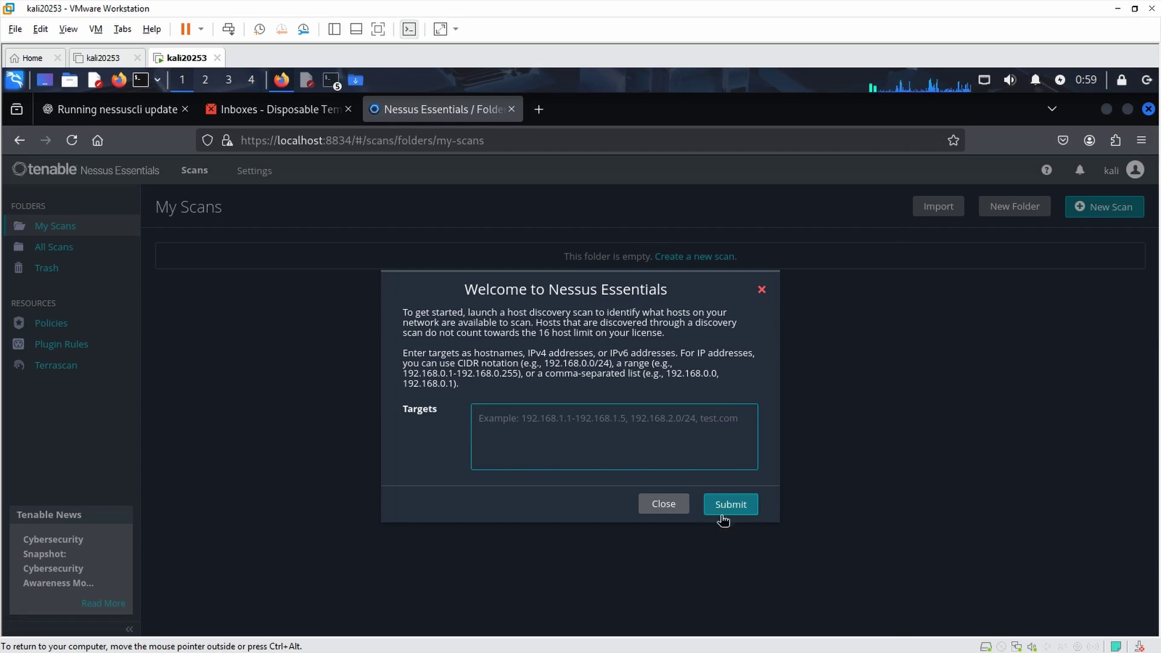
left_click(762, 291)
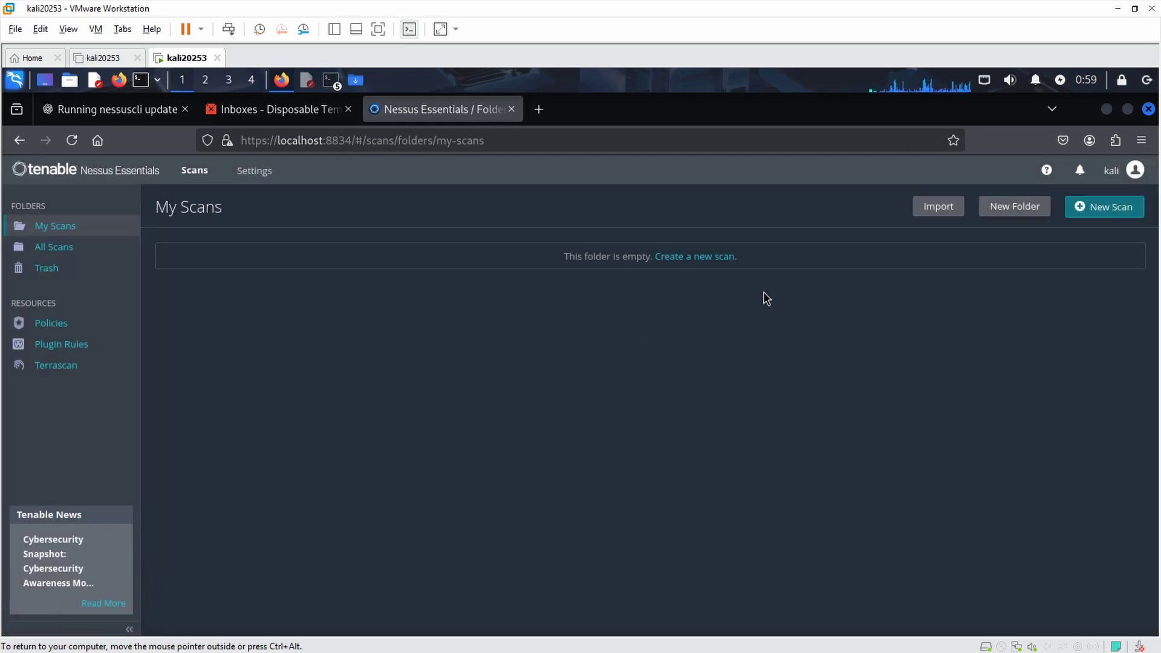
left_click(1104, 212)
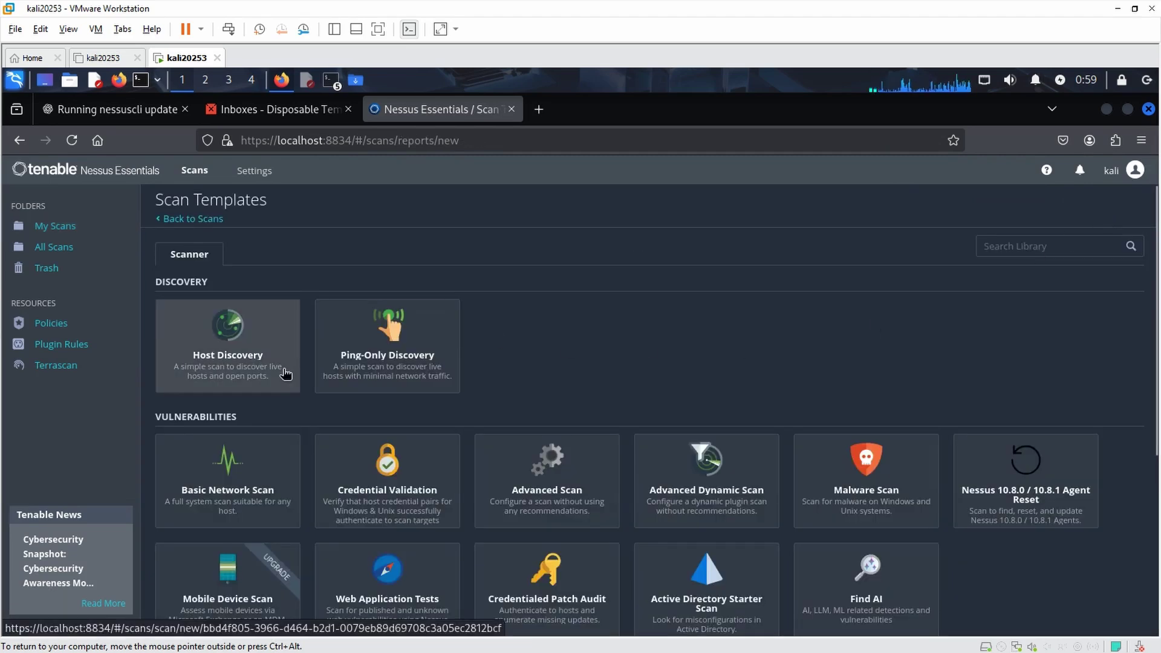
Step: Enlarge the page to 133% and look through the available discovery, vulnerability and compliance scan templates
key("ctrl+plus")
key("ctrl+plus")
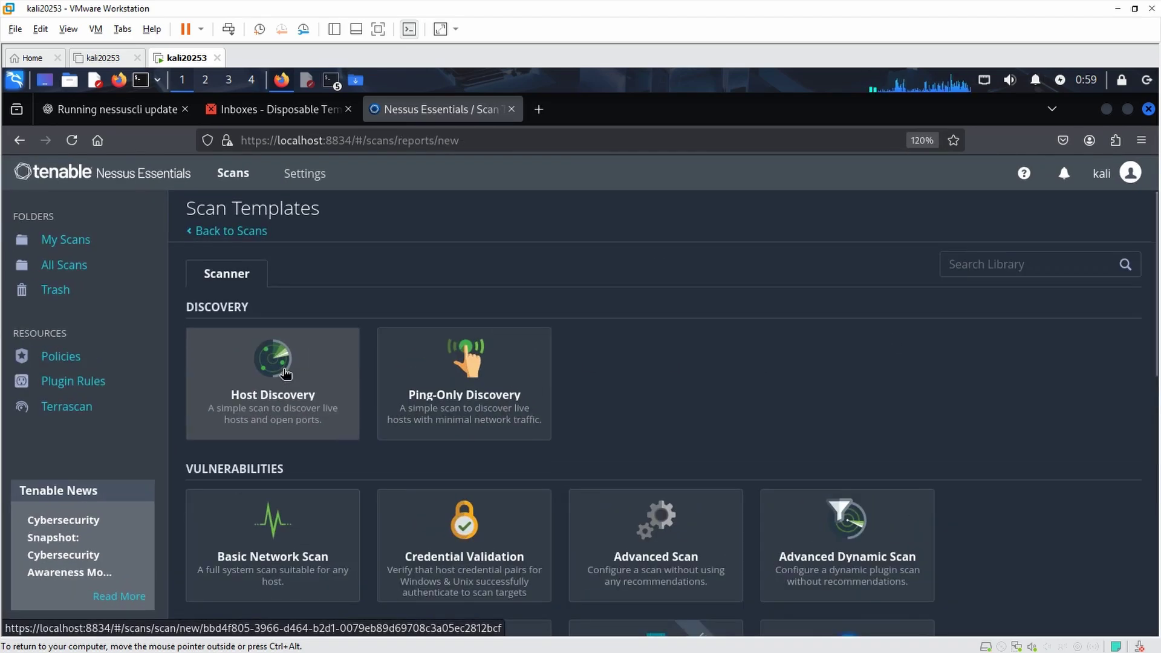
key("ctrl+plus")
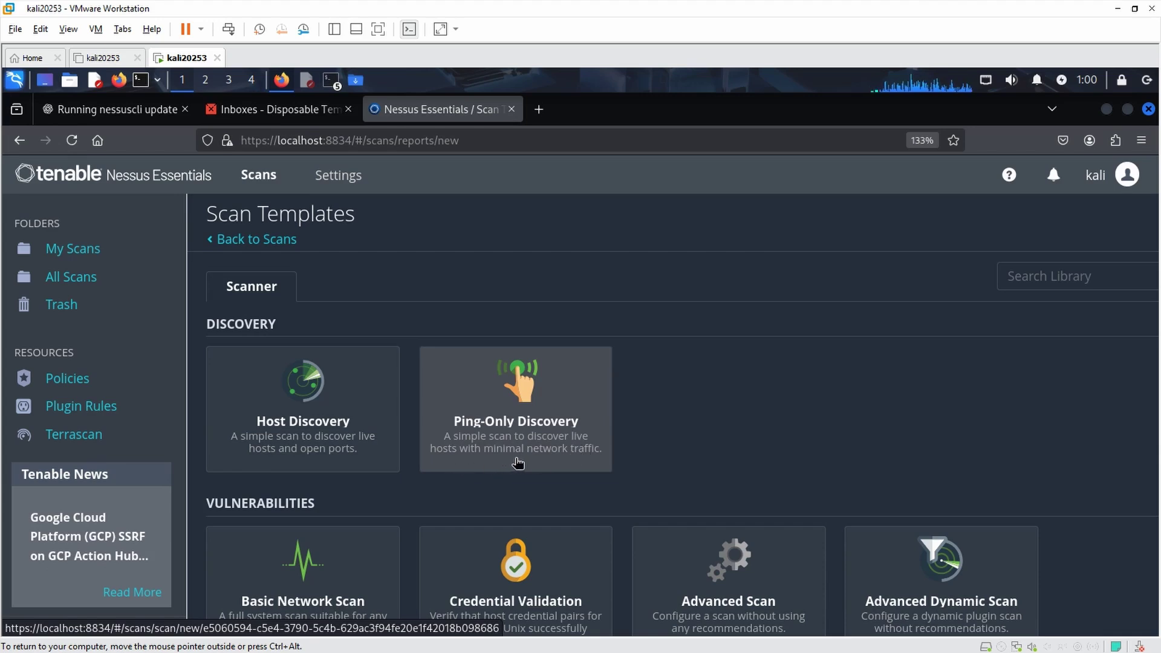
scroll(541, 458, "down", 5)
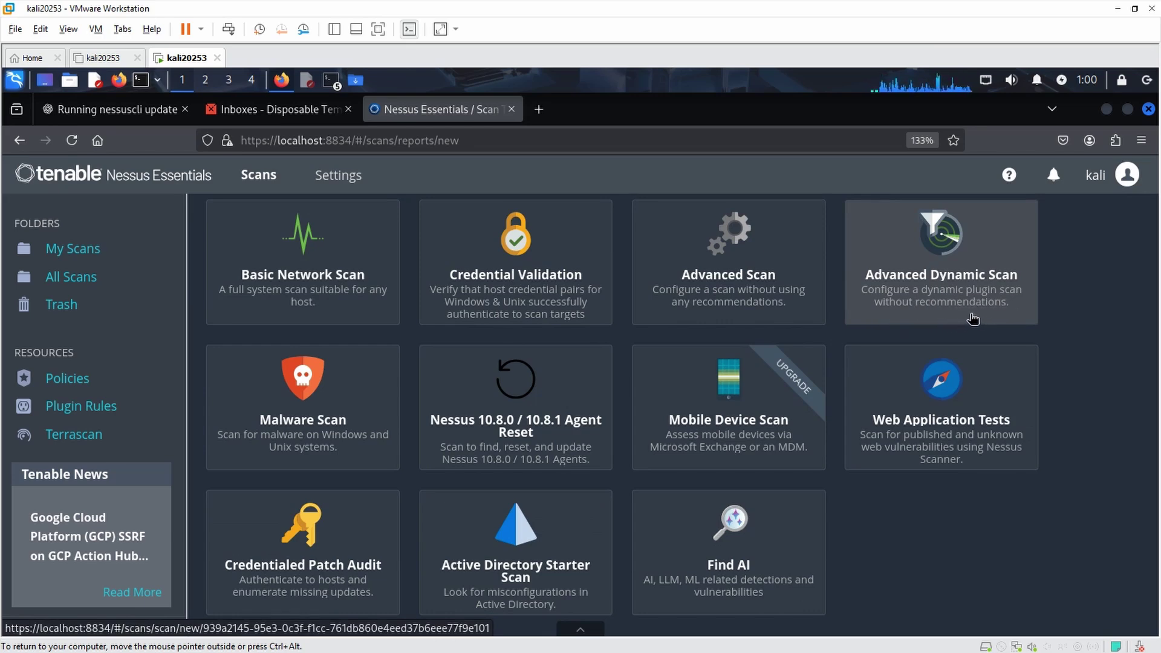
scroll(601, 403, "down", 5)
scroll(603, 400, "up", 5)
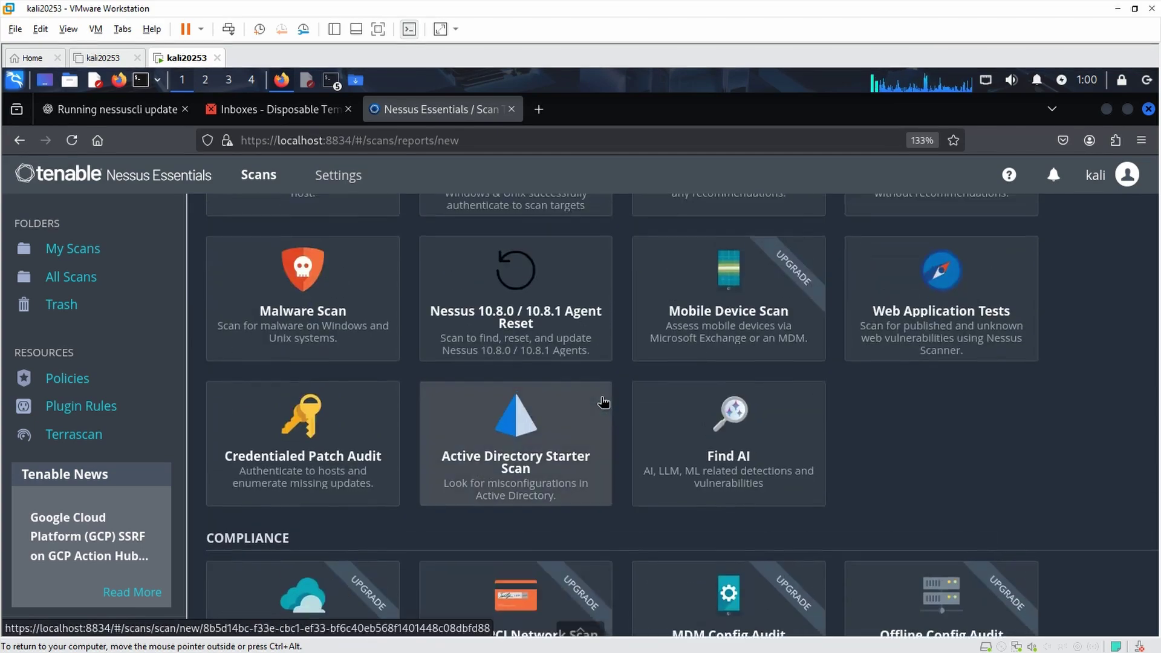
scroll(603, 402, "down", 5)
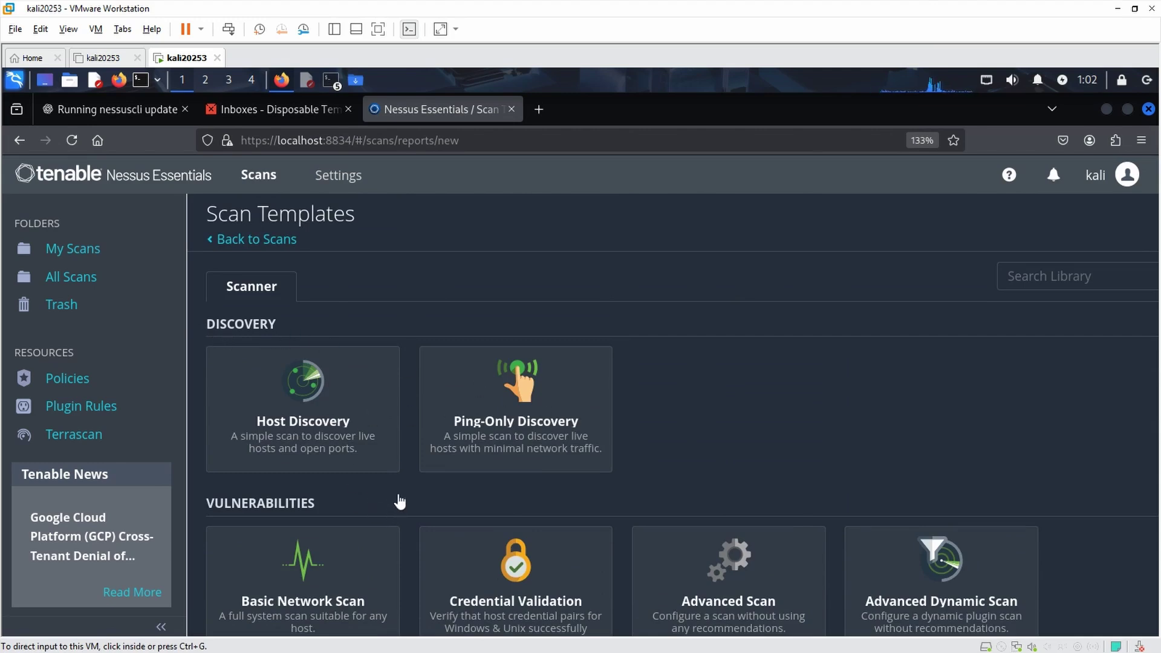
scroll(284, 502, "down", 2)
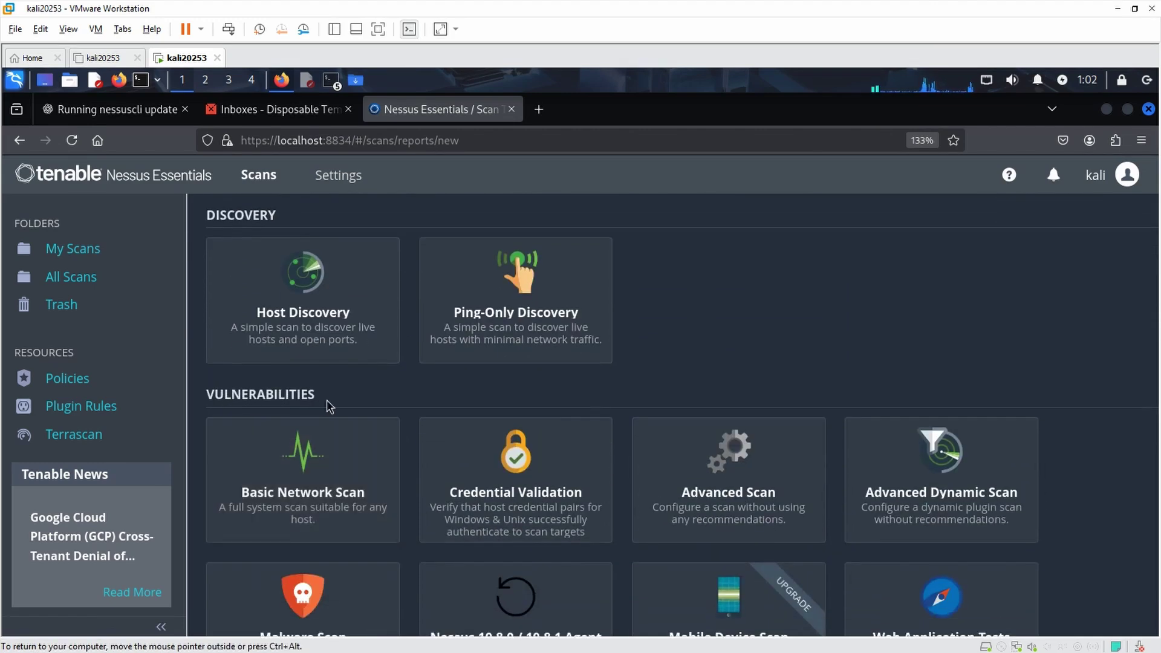
scroll(378, 404, "down", 4)
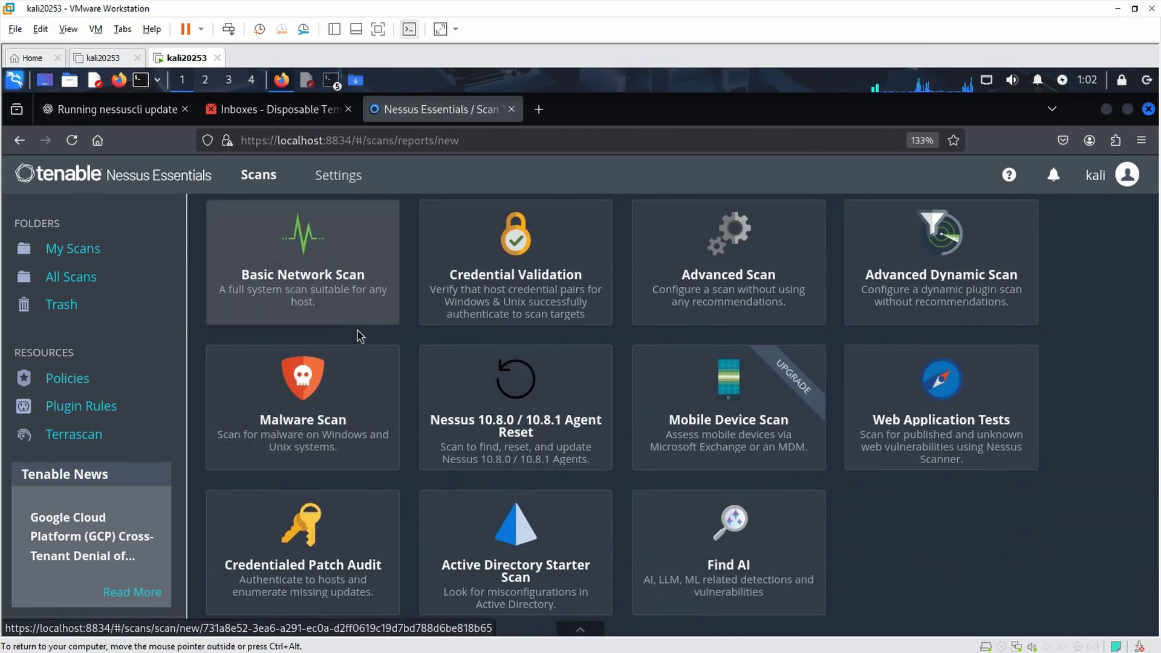
scroll(359, 339, "up", 2)
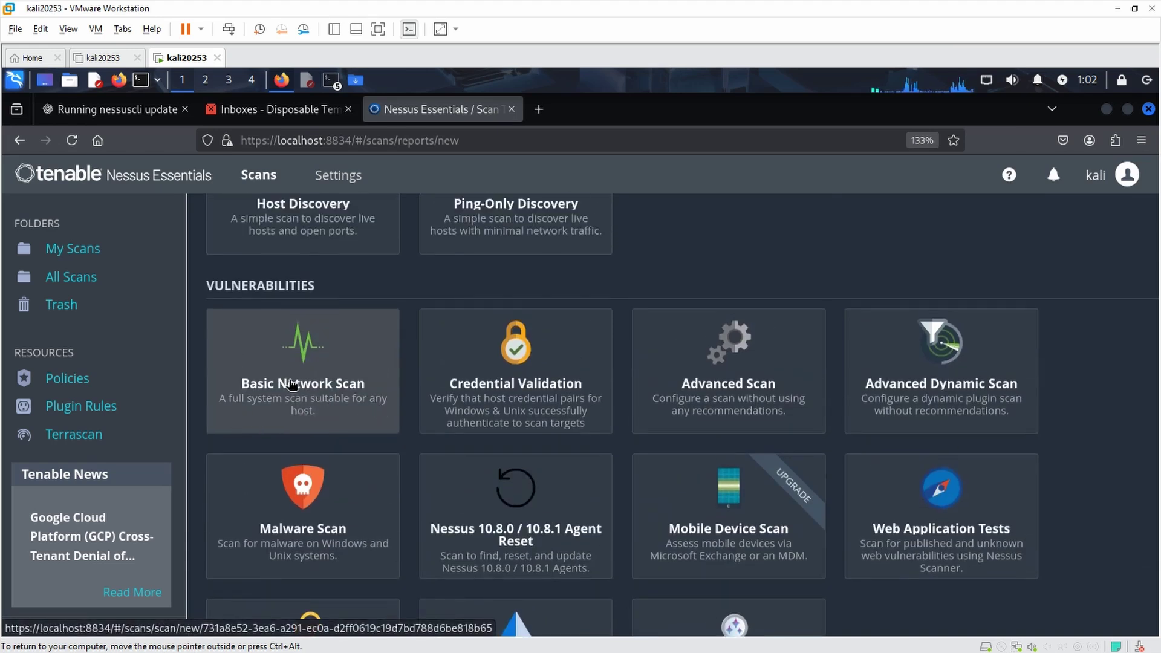
Step: Start a Basic Network Scan named metasplotable, leaving the description empty and keeping My Scans as its folder
left_click(321, 396)
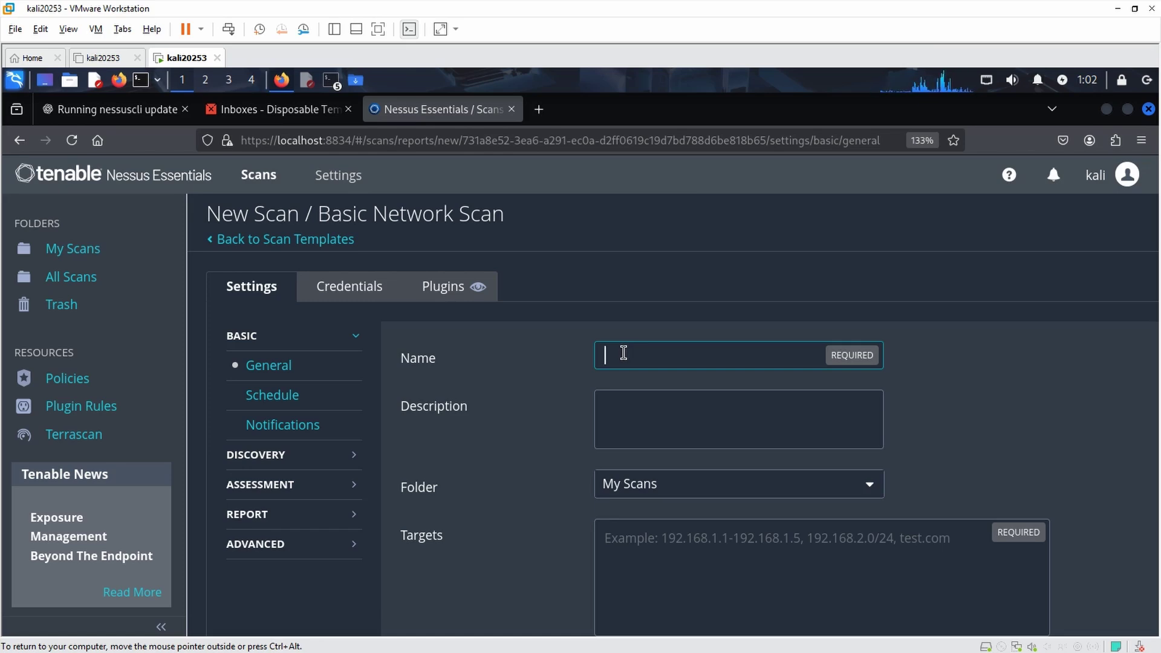
type("metasplotable")
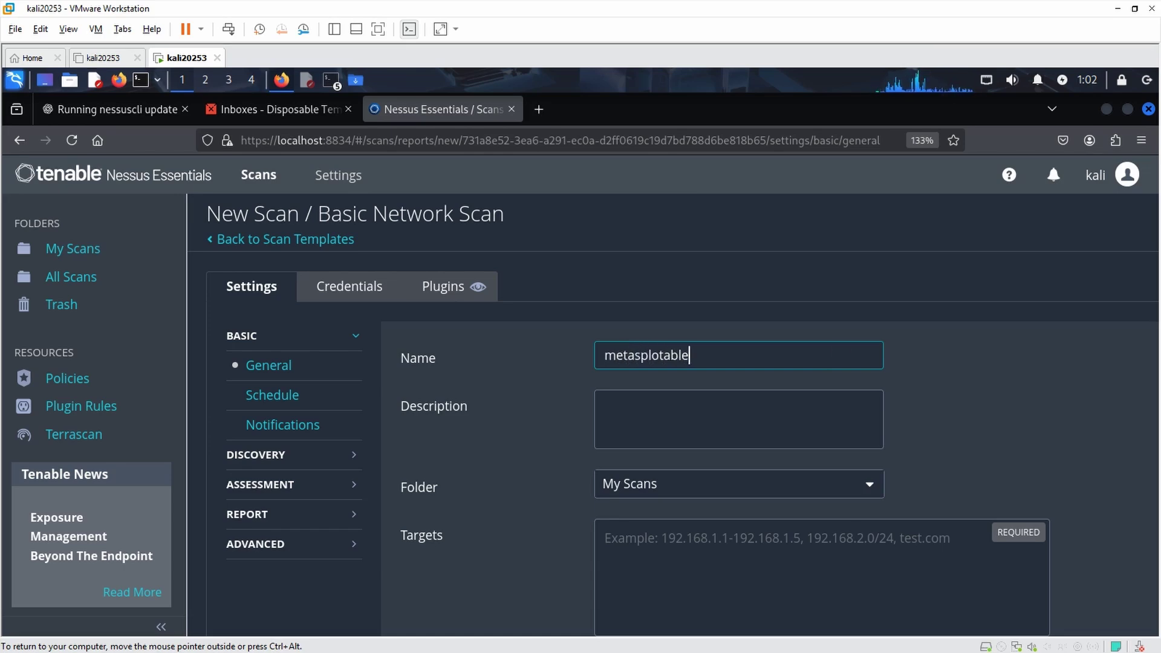
left_click(649, 426)
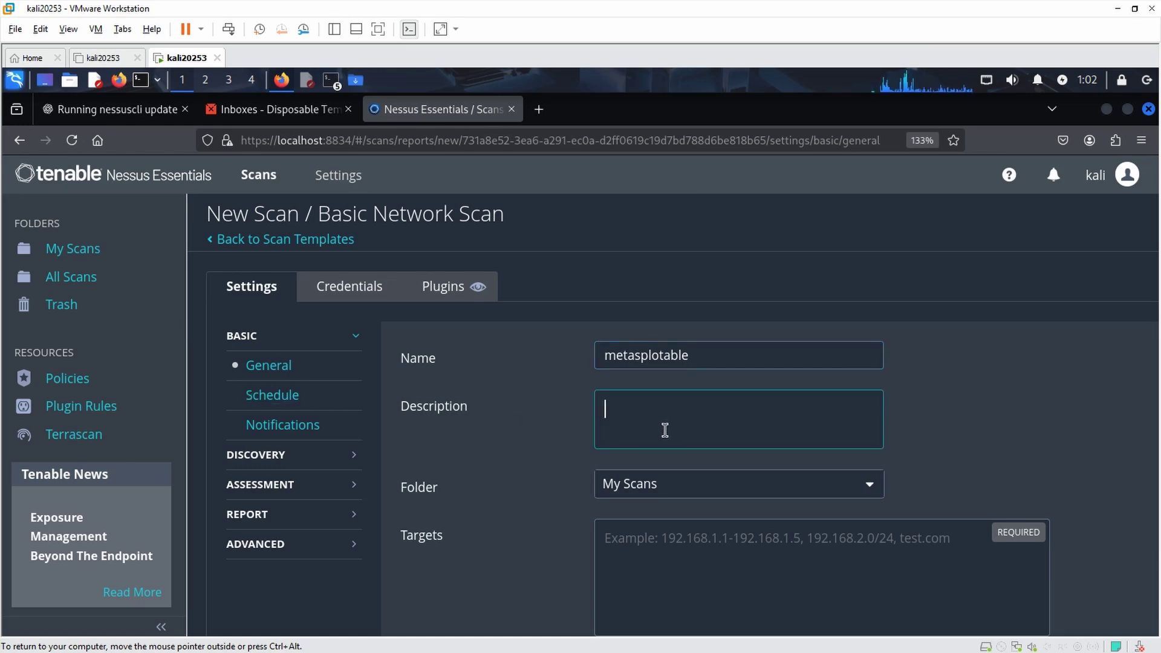
scroll(580, 426, "down", 2)
left_click(870, 378)
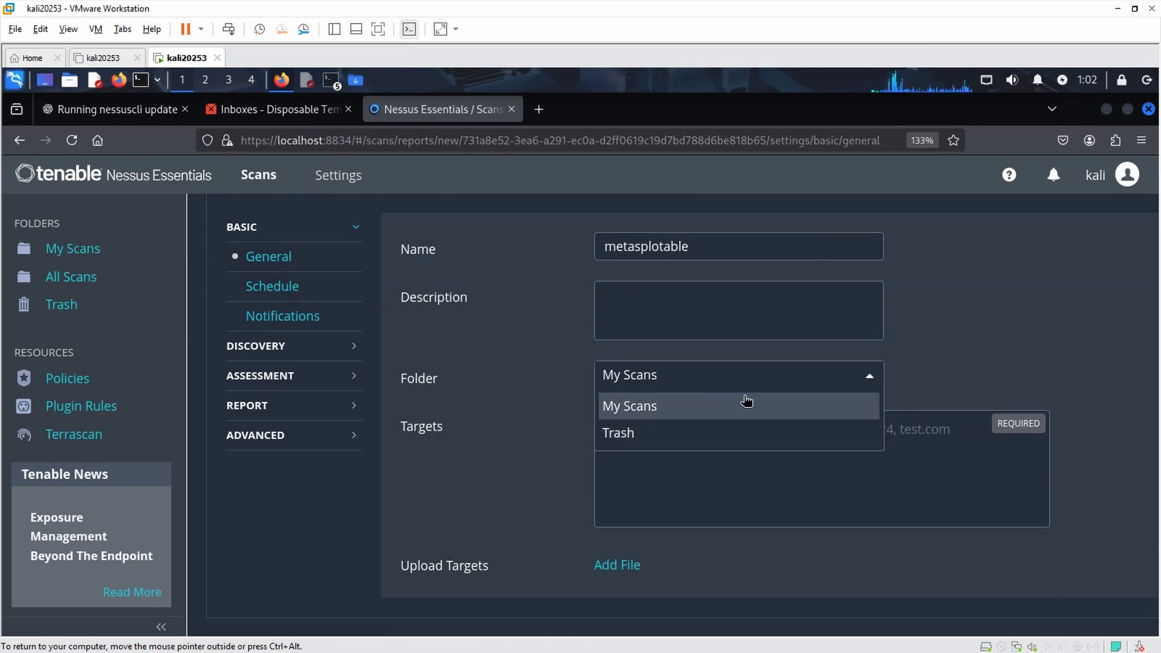
left_click(930, 350)
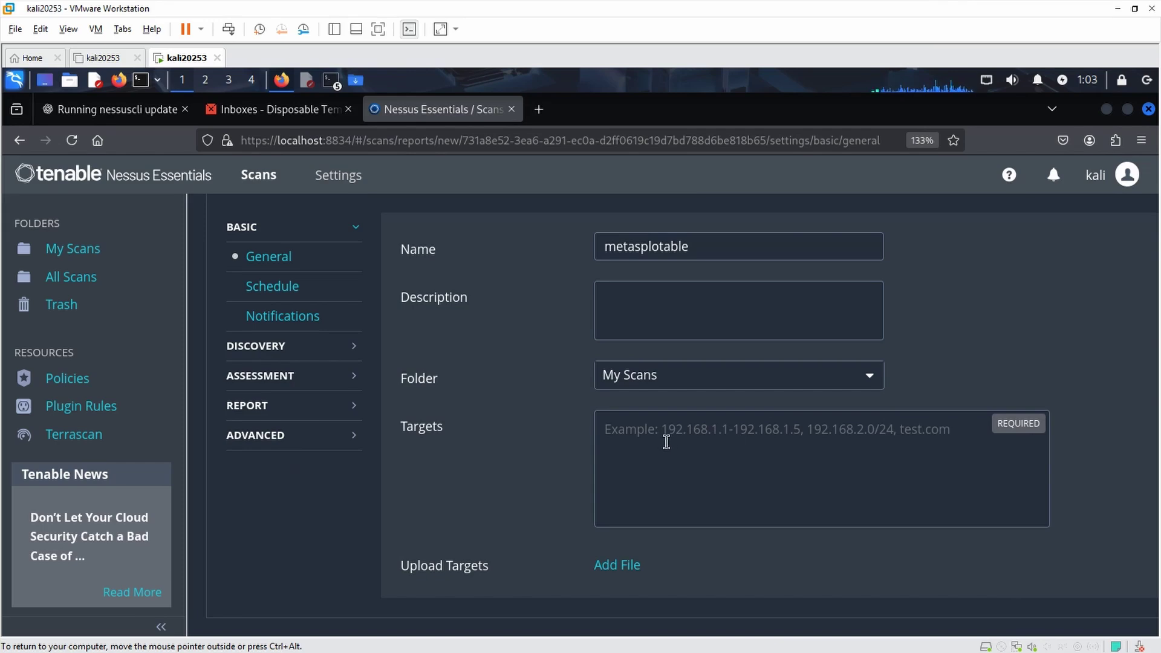
Step: Switch to the Metasploitable2-Linux virtual machine and run ifconfig to look up its IP address
key("ctrl+alt")
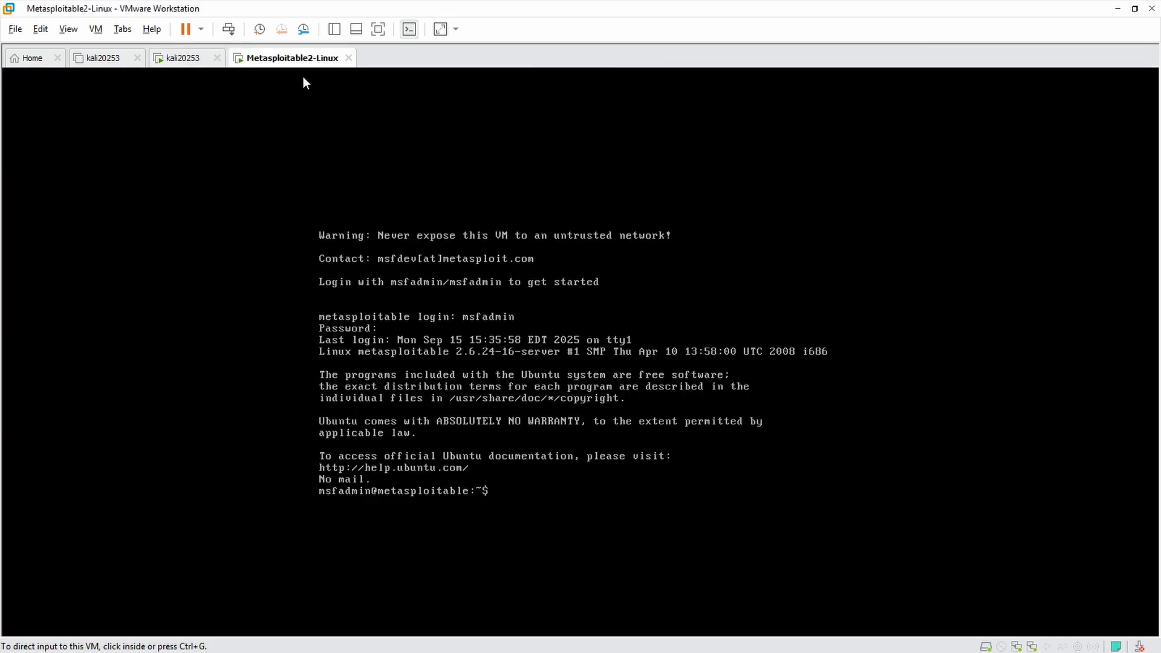
left_click(518, 491)
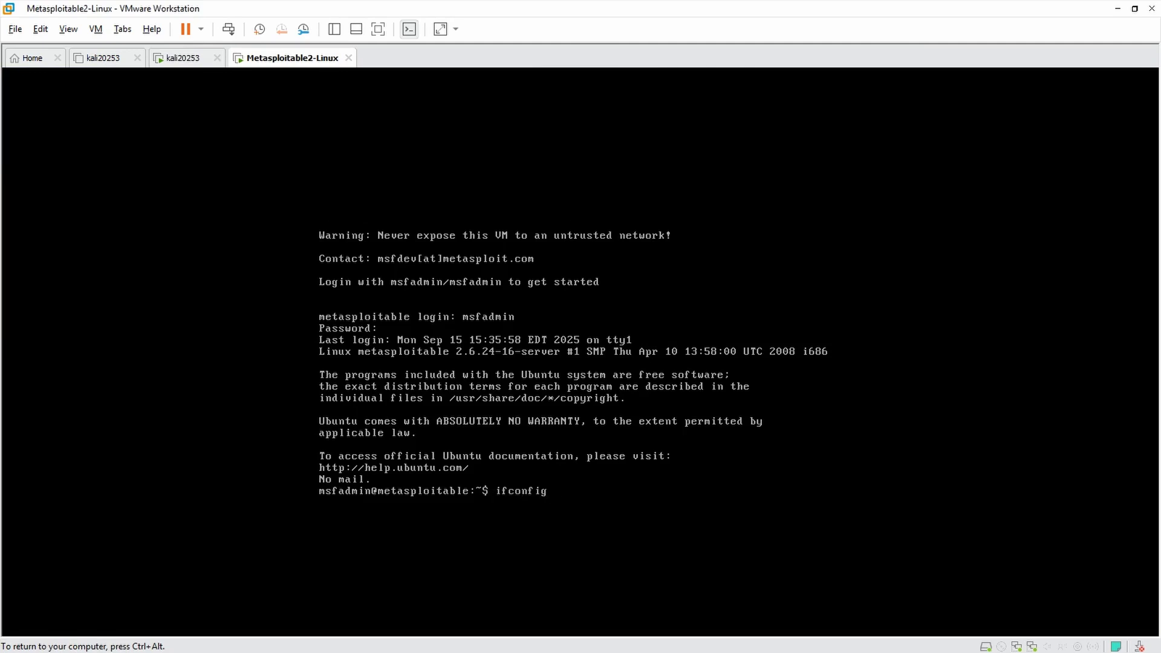
key("Return")
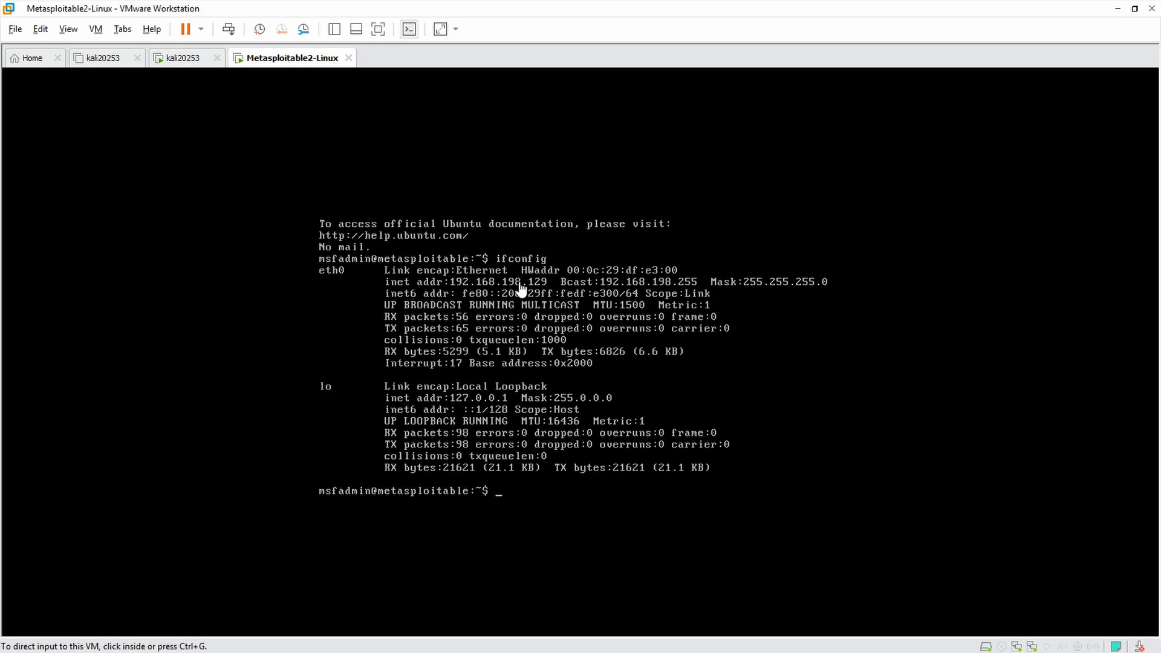
Step: Return to the running kali20253 machine and paste 192.168.198.129 as the scan's target
left_click(177, 59)
left_click(666, 431)
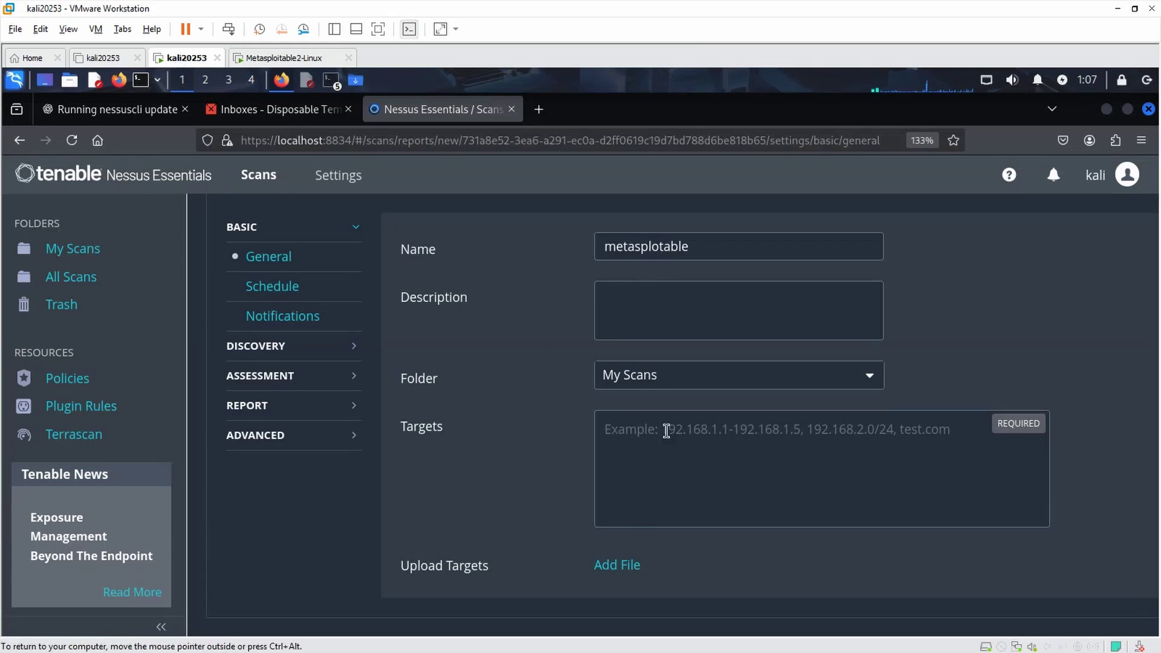
right_click(667, 431)
left_click(701, 529)
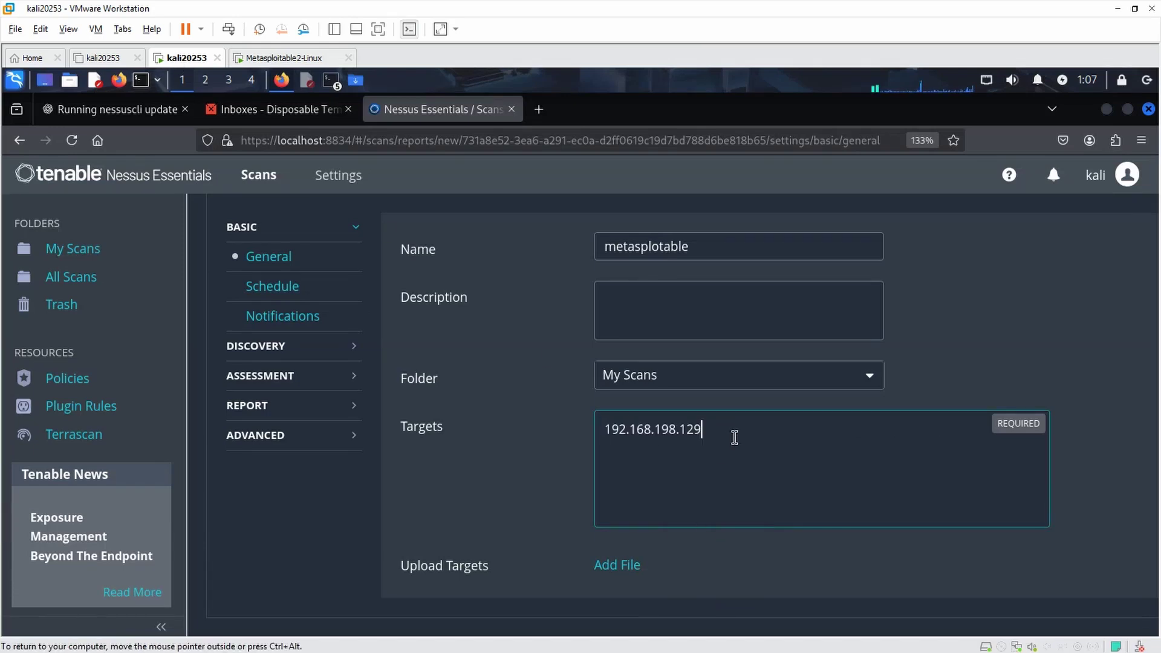
scroll(557, 477, "down", 3)
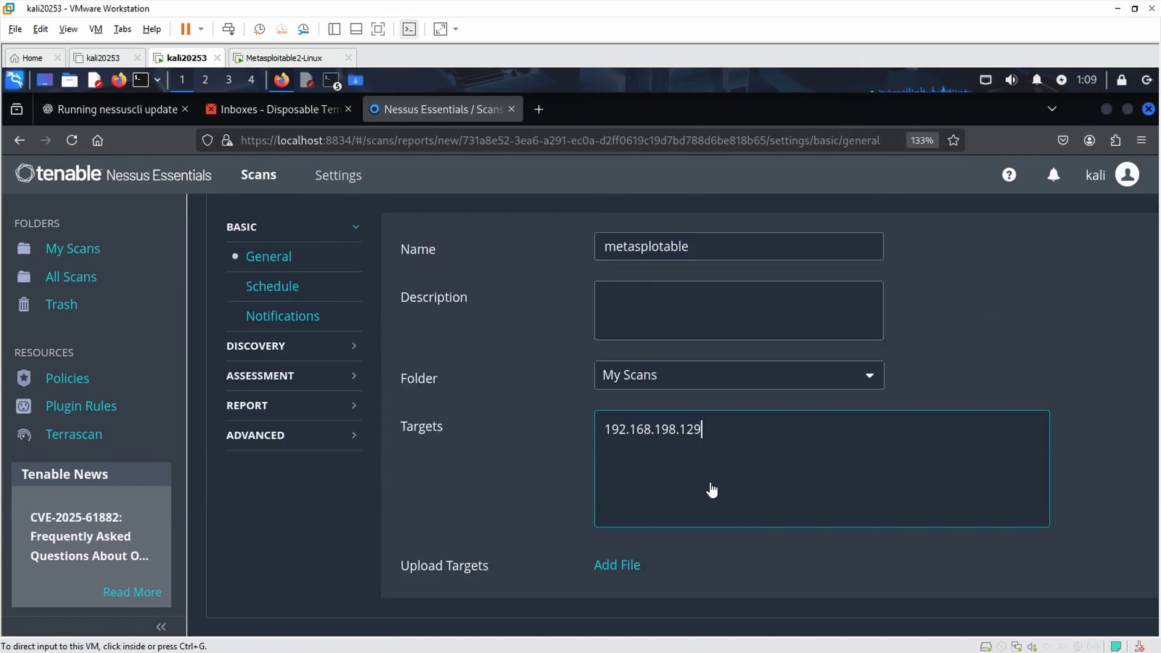
left_click(719, 431)
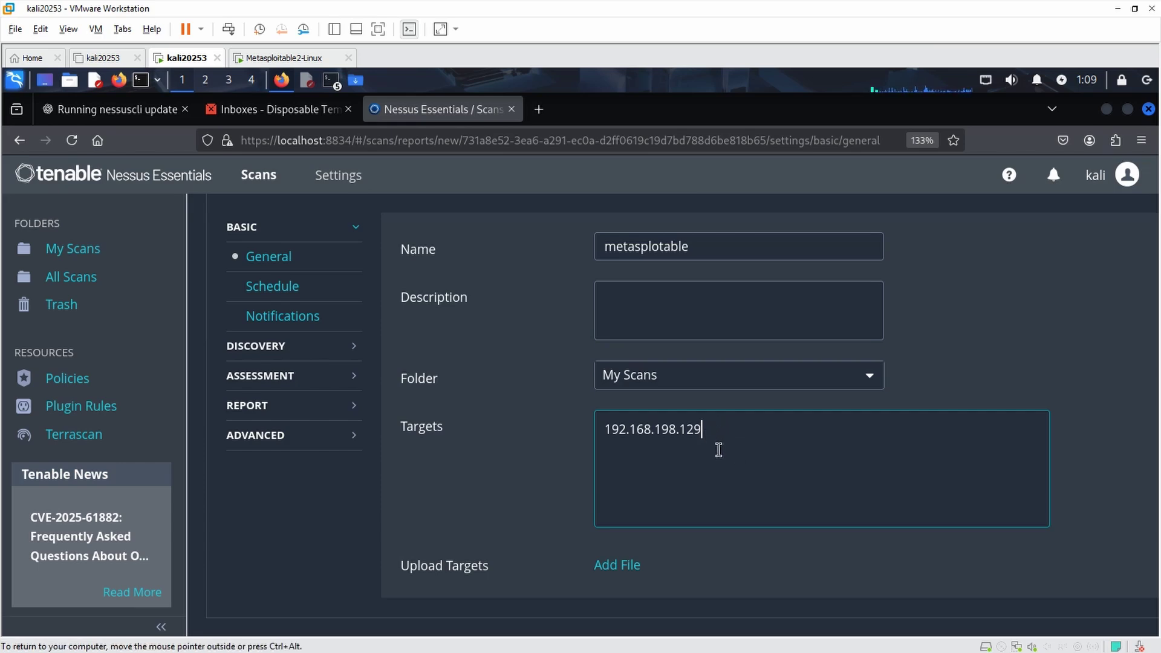
key("BackSpace")
key("BackSpace")
type("/")
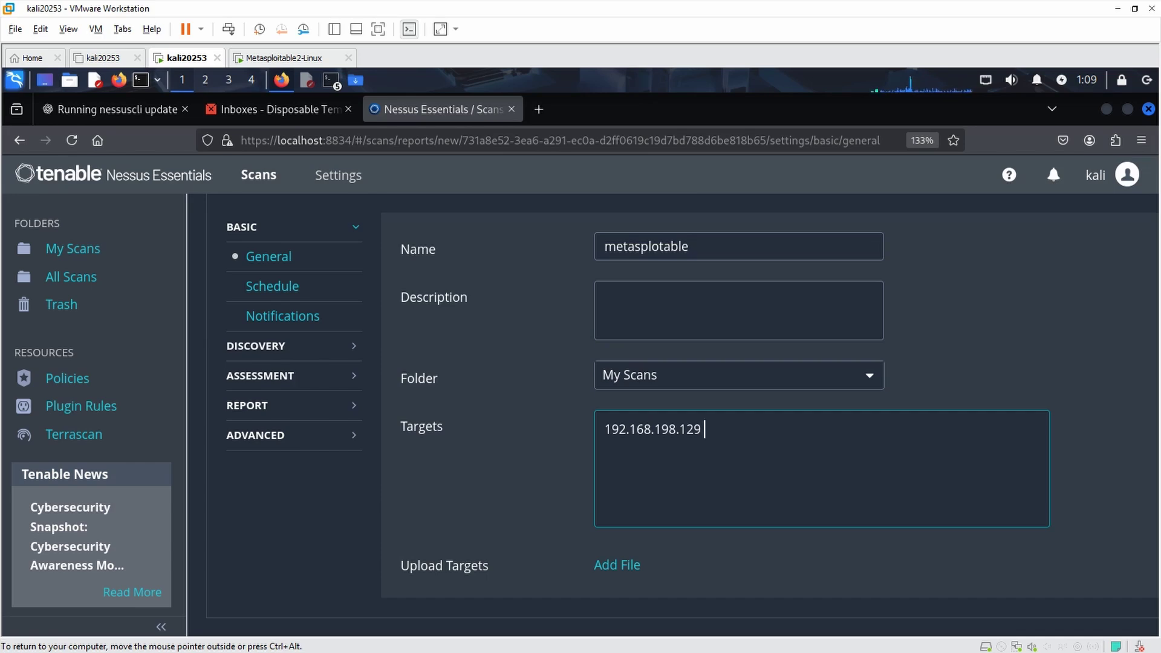
Step: Review the scan's schedule options by switching scheduling on and back off, and view the email notification settings
scroll(614, 526, "down", 2)
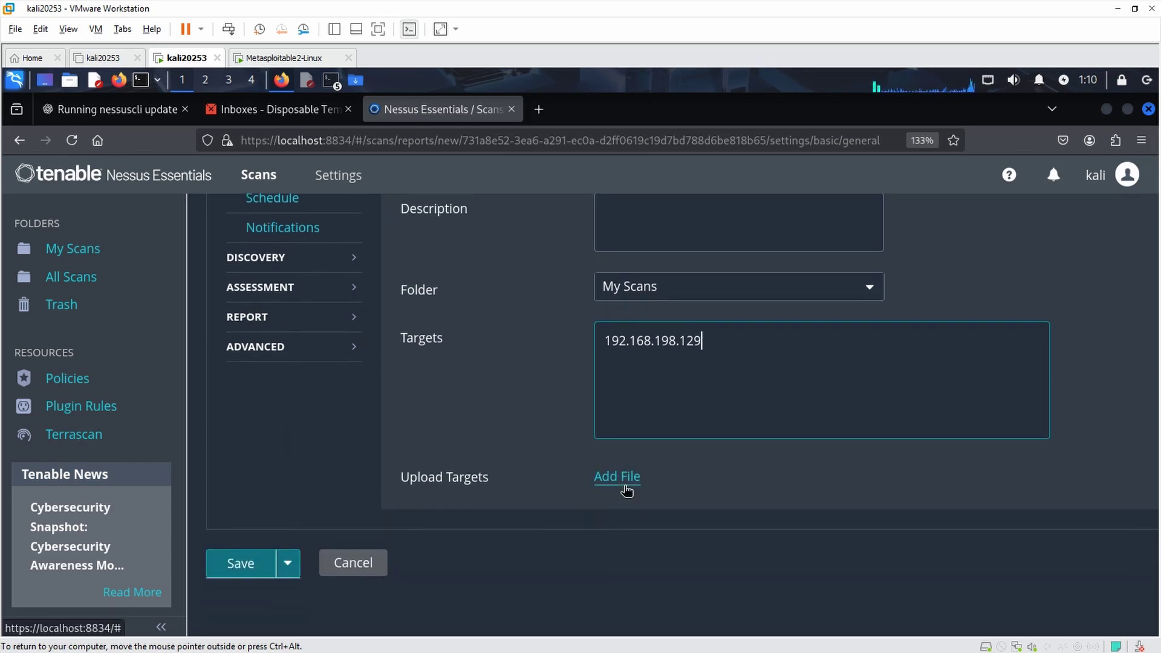
scroll(623, 485, "up", 2)
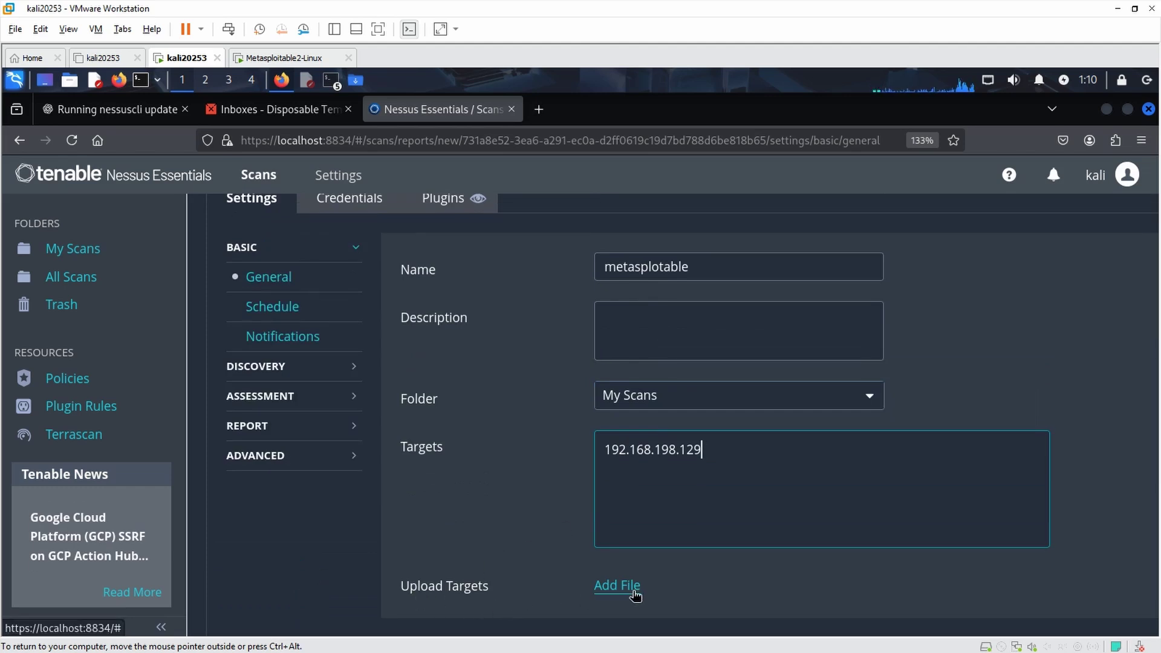
scroll(583, 560, "up", 2)
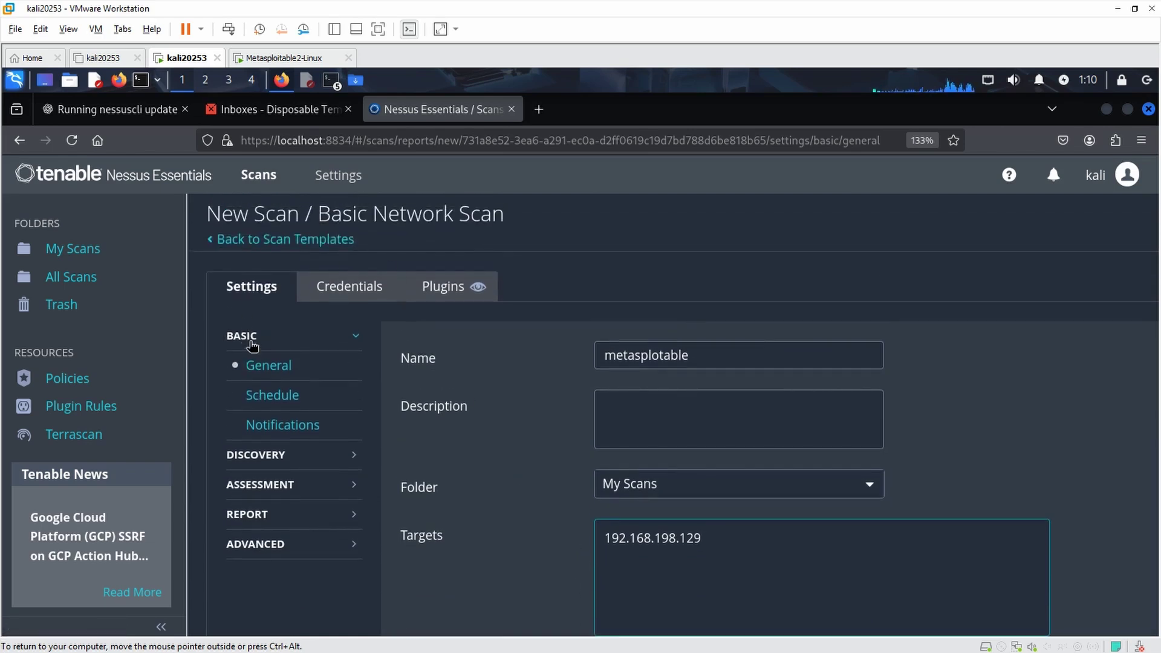
left_click(268, 399)
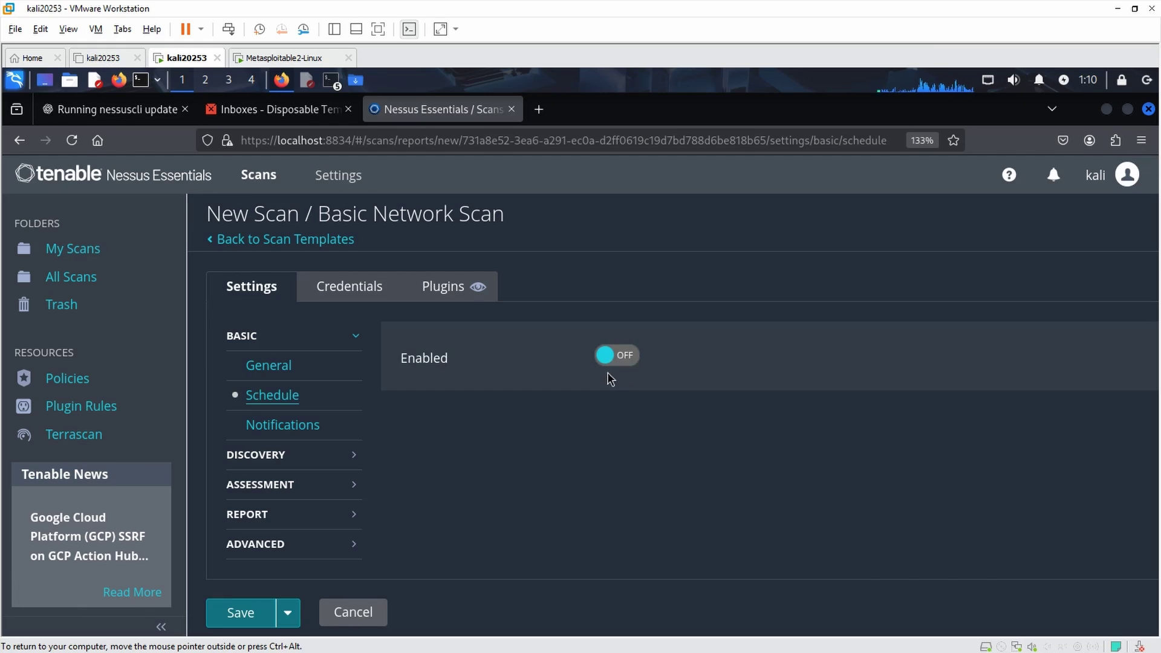
left_click(624, 357)
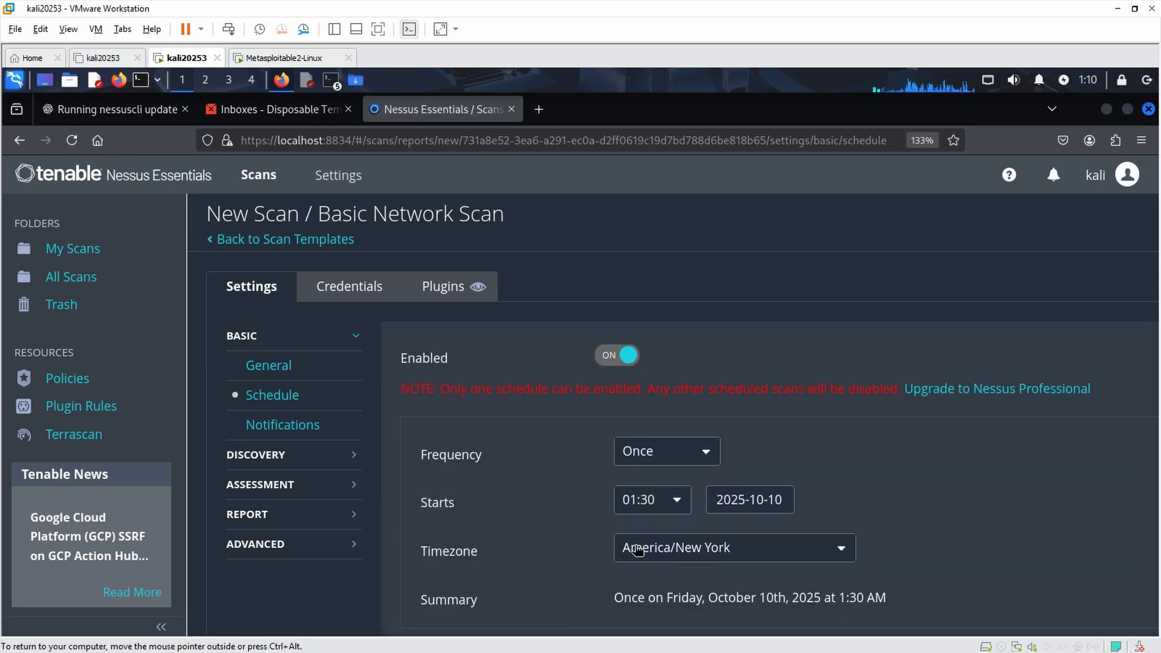
left_click(603, 358)
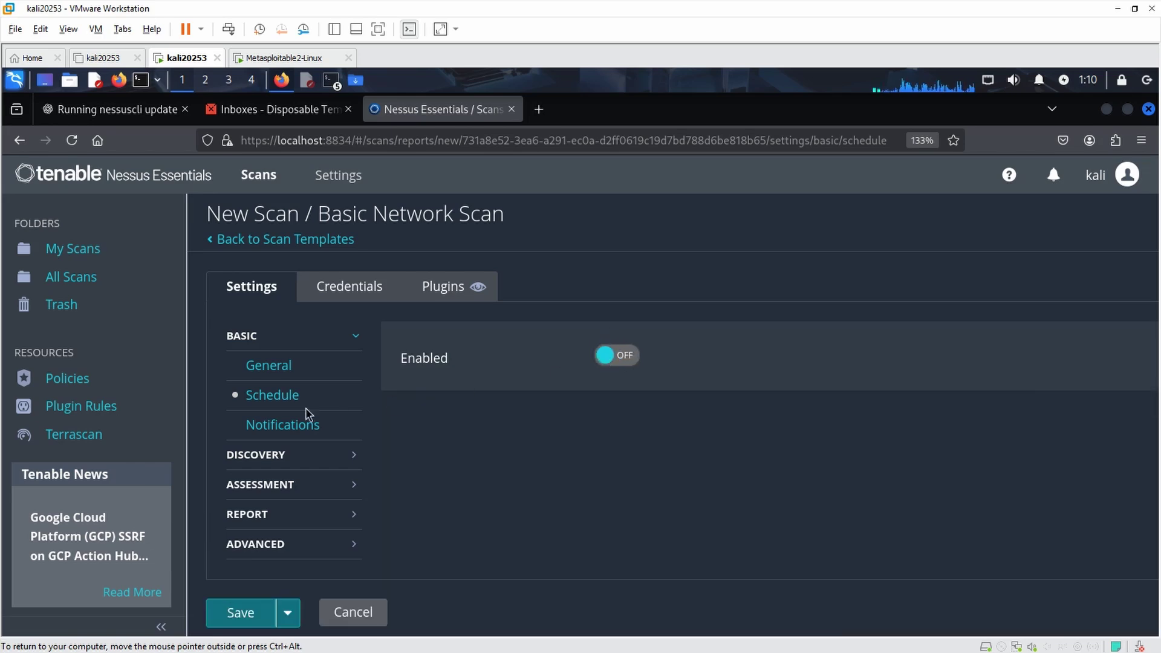
left_click(274, 425)
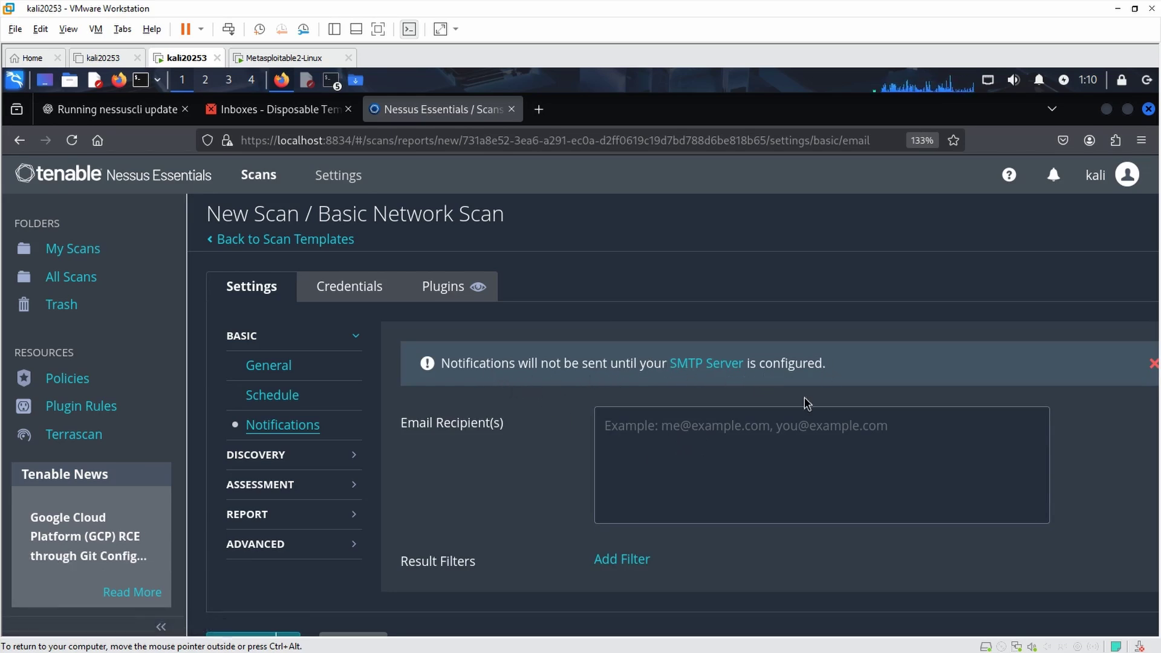
scroll(675, 434, "down", 2)
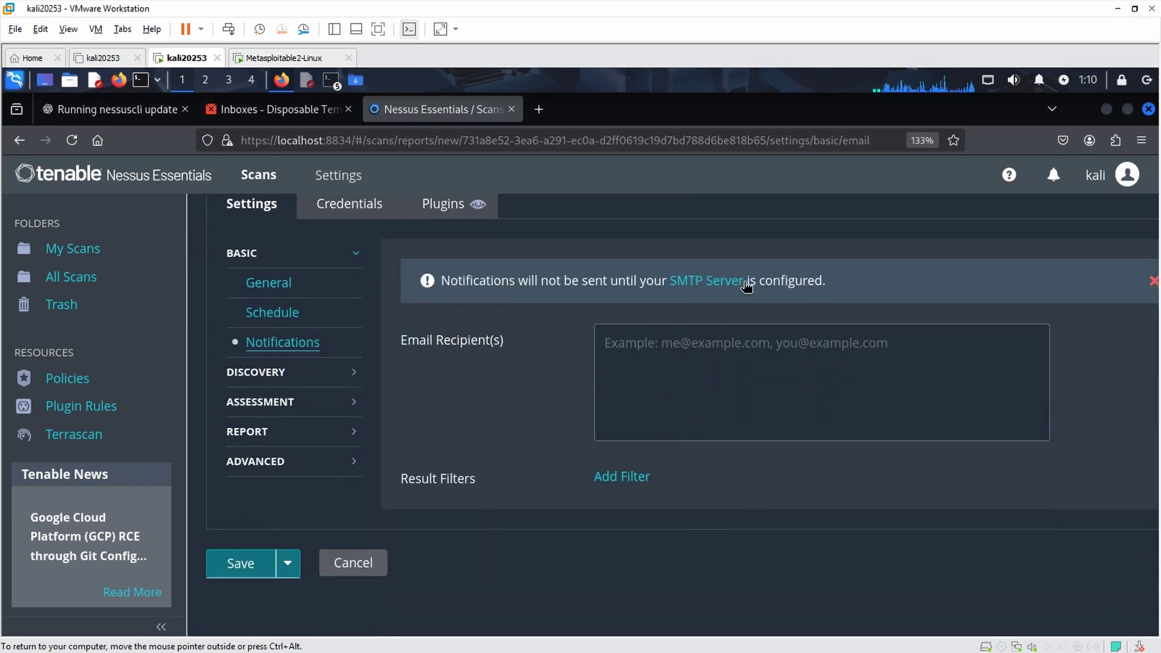
Step: Set the scan's discovery scan type to Port scan (all ports), looking at the Custom option along the way, and review its port scanner and ping settings
left_click(257, 374)
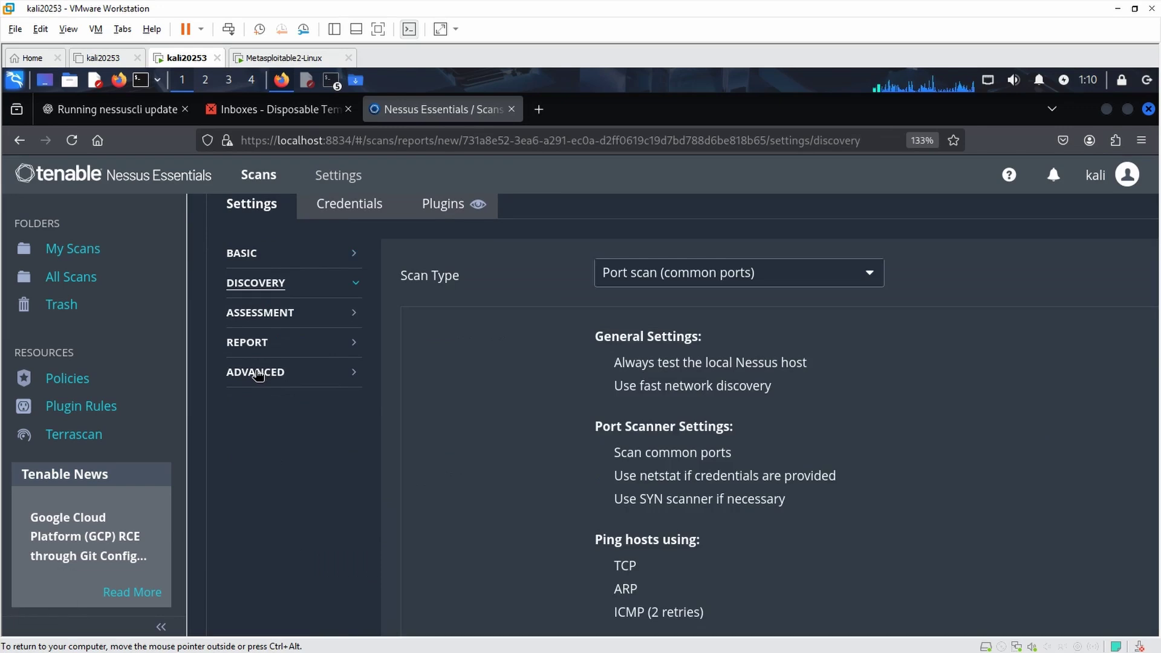
key("ctrl+alt+Return")
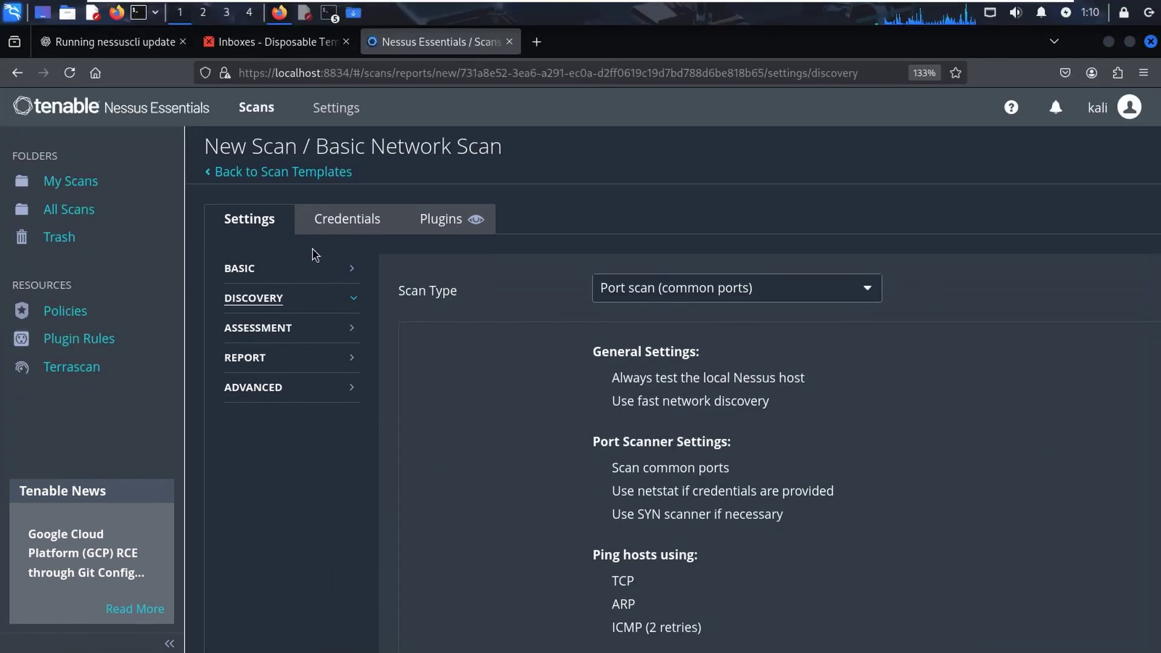
left_click(868, 291)
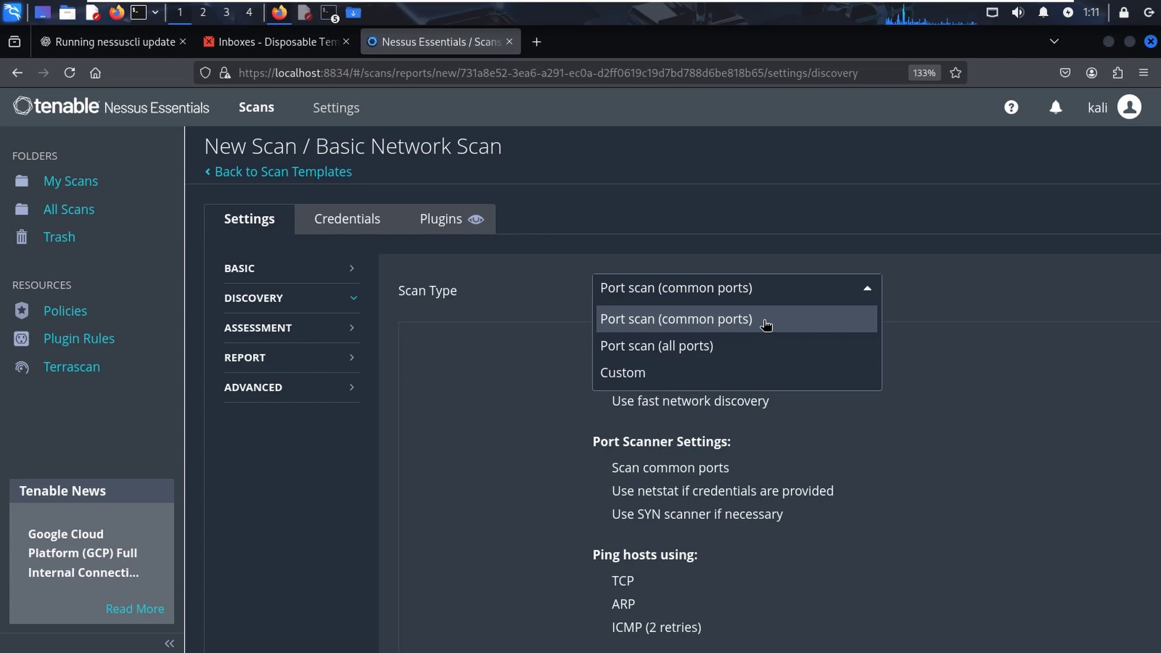
left_click(698, 349)
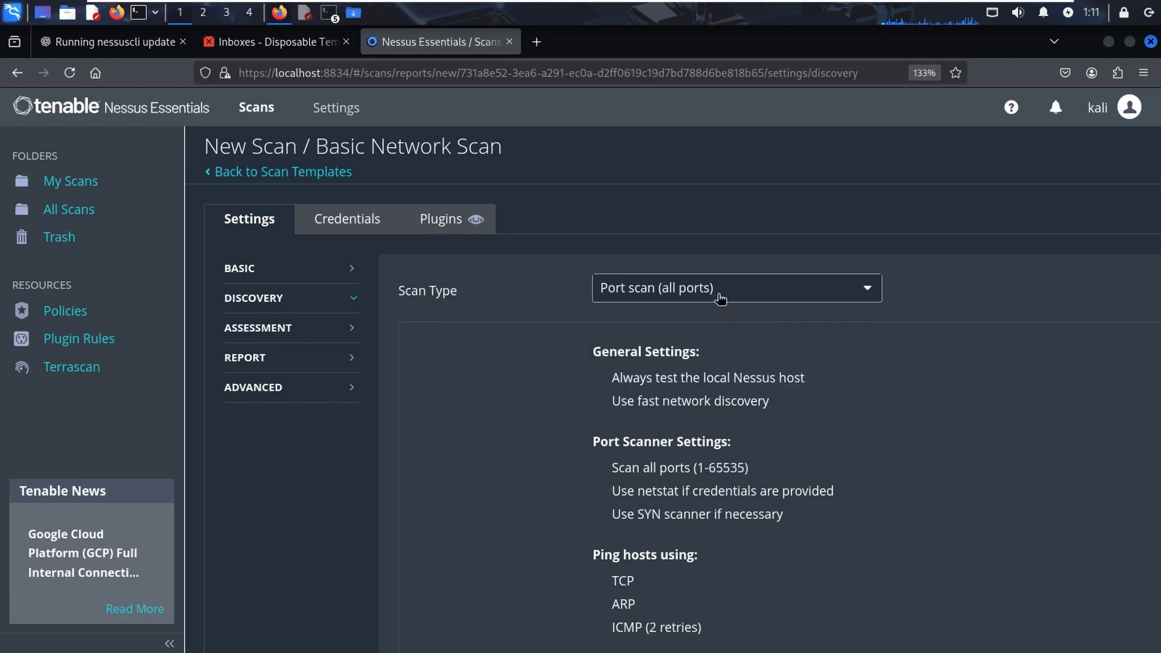
left_click(865, 293)
left_click(715, 372)
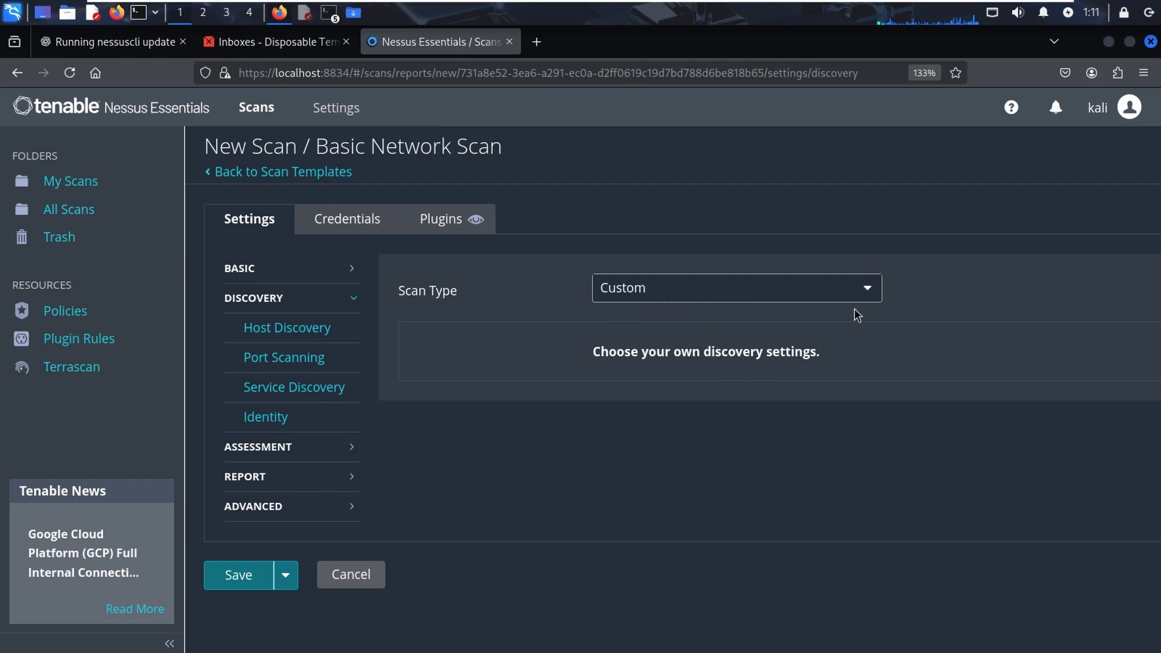
left_click(866, 290)
left_click(705, 343)
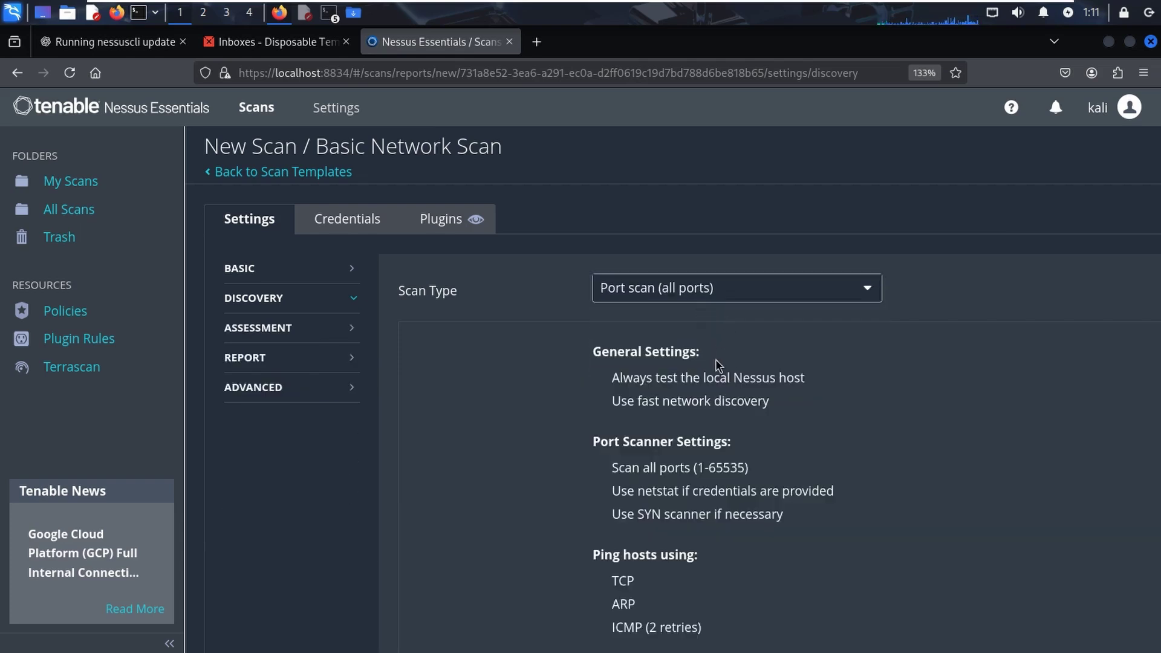
scroll(713, 364, "down", 3)
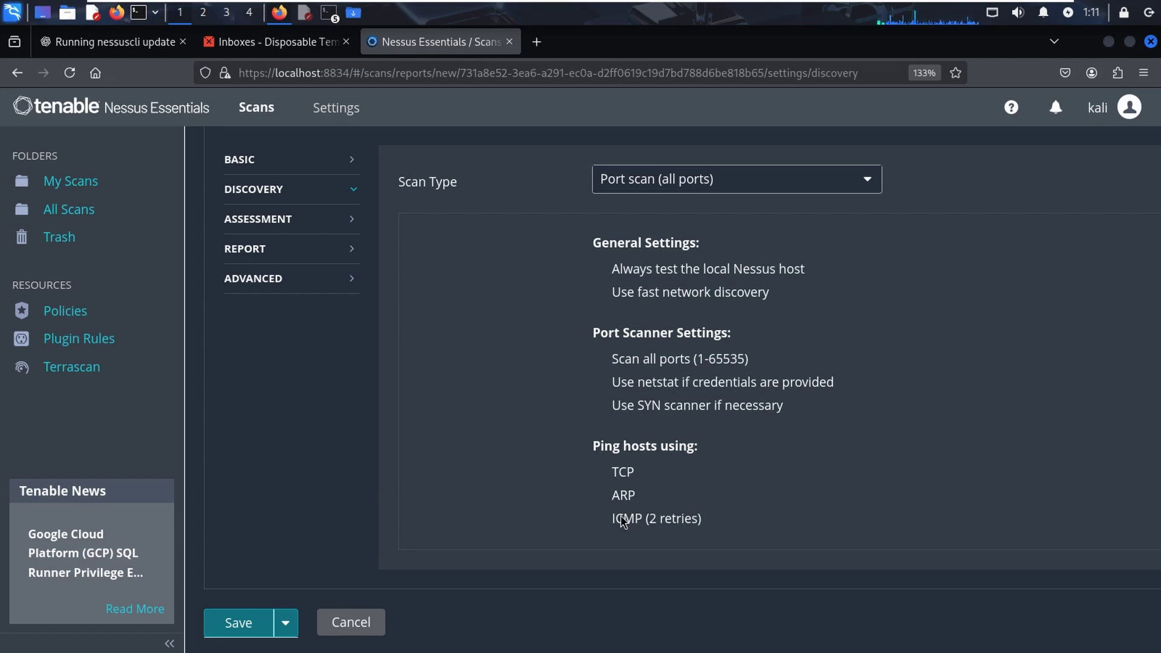
scroll(565, 430, "up", 2)
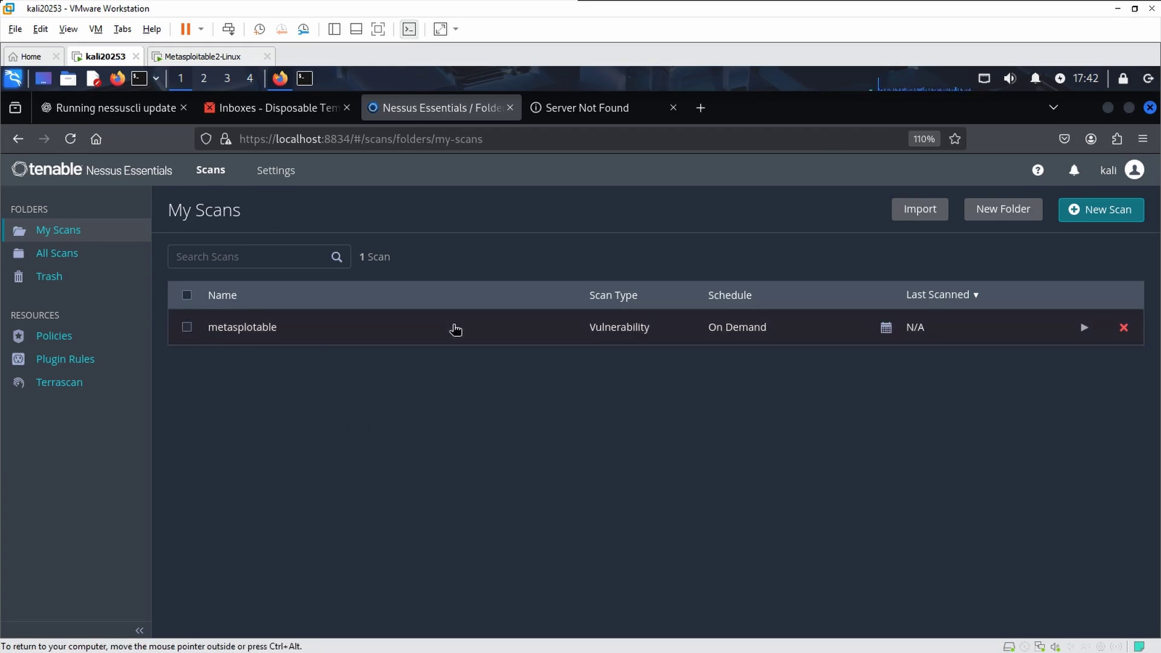
Step: Open the saved metasplotable scan's configuration and review its general, notification and discovery settings
left_click(623, 335)
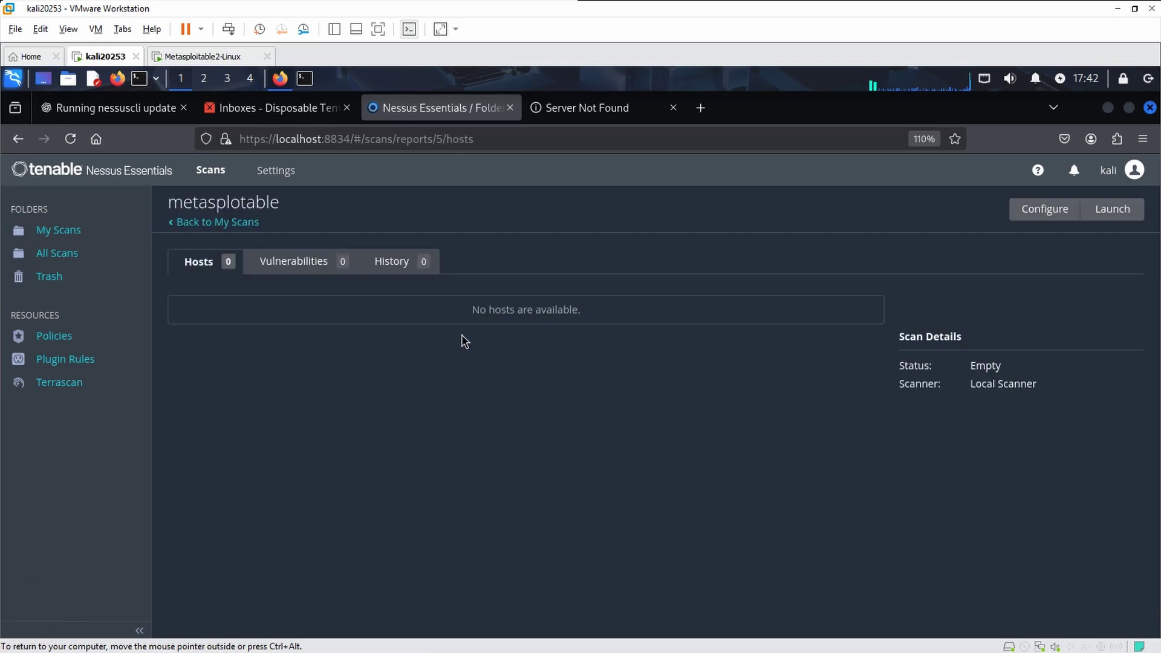
left_click(1050, 209)
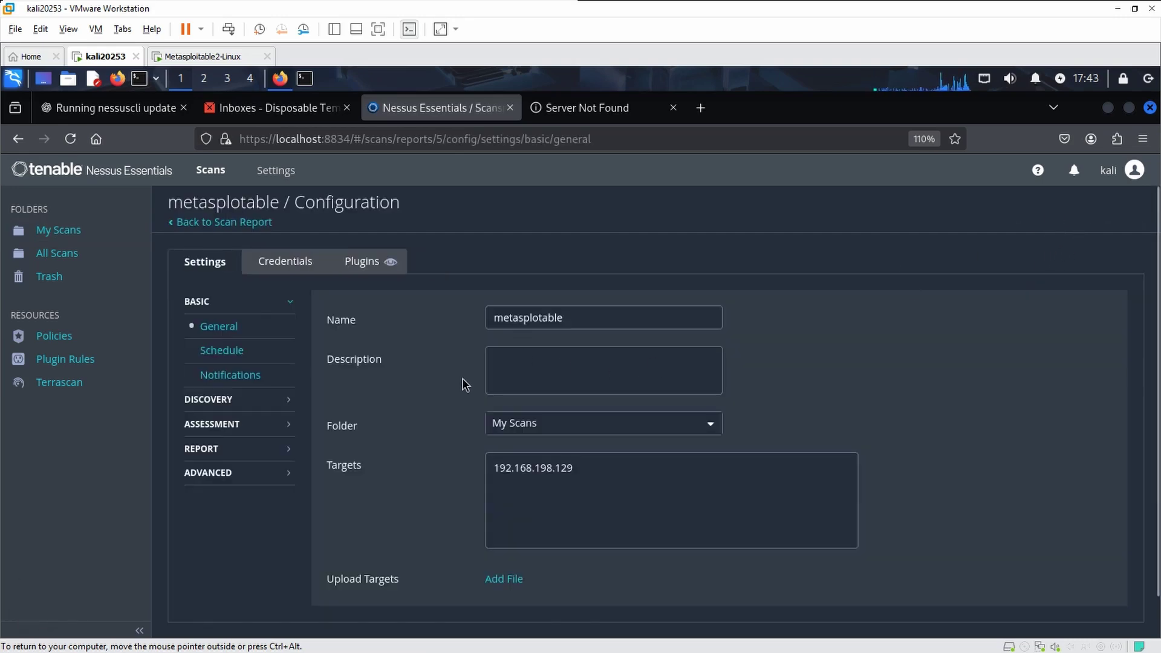
scroll(463, 396, "down", 1)
left_click(230, 339)
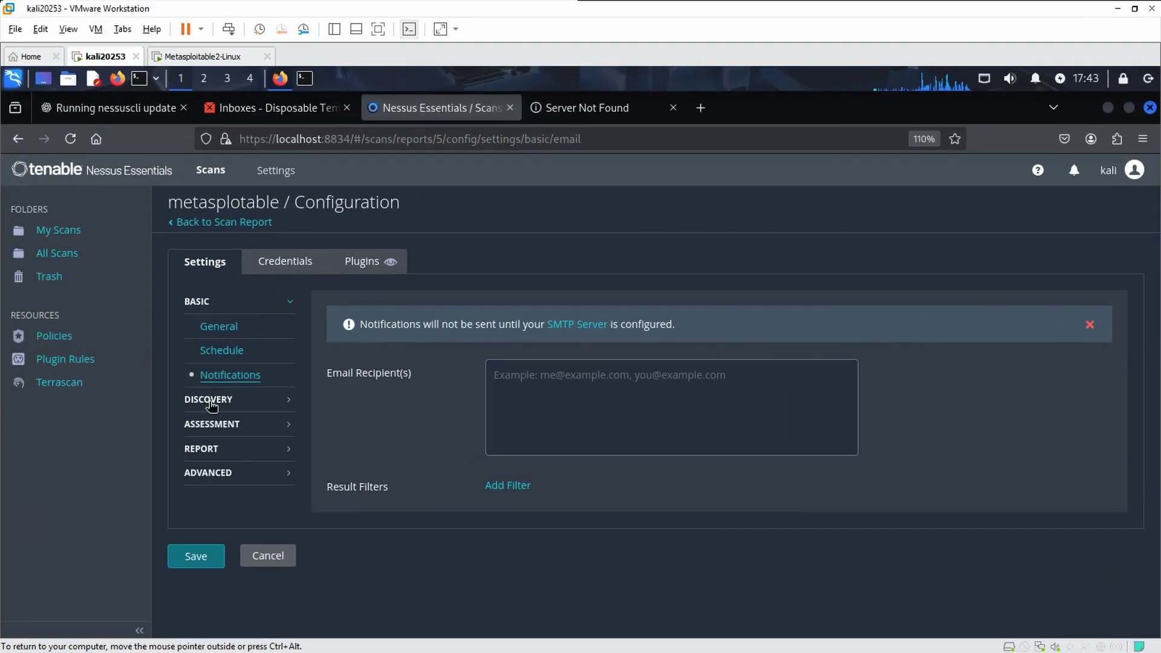
left_click(210, 402)
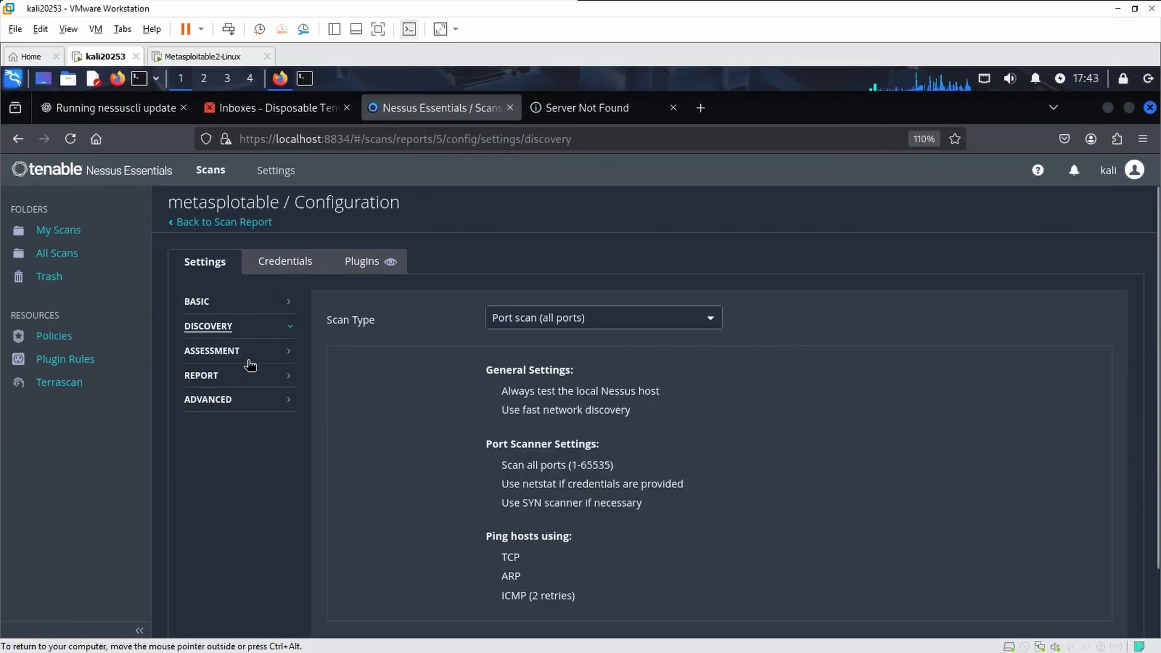
scroll(460, 502, "down", 1)
scroll(443, 478, "up", 1)
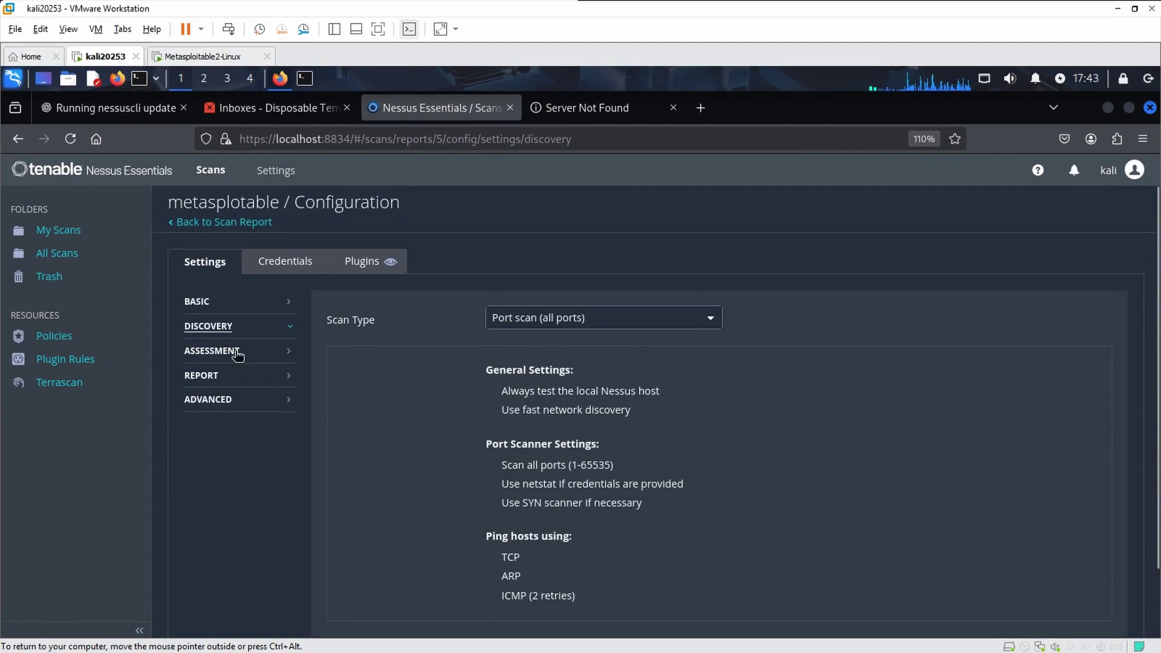
Step: Set the assessment scan type of the metasplotable scan to Scan for known web vulnerabilities
left_click(208, 352)
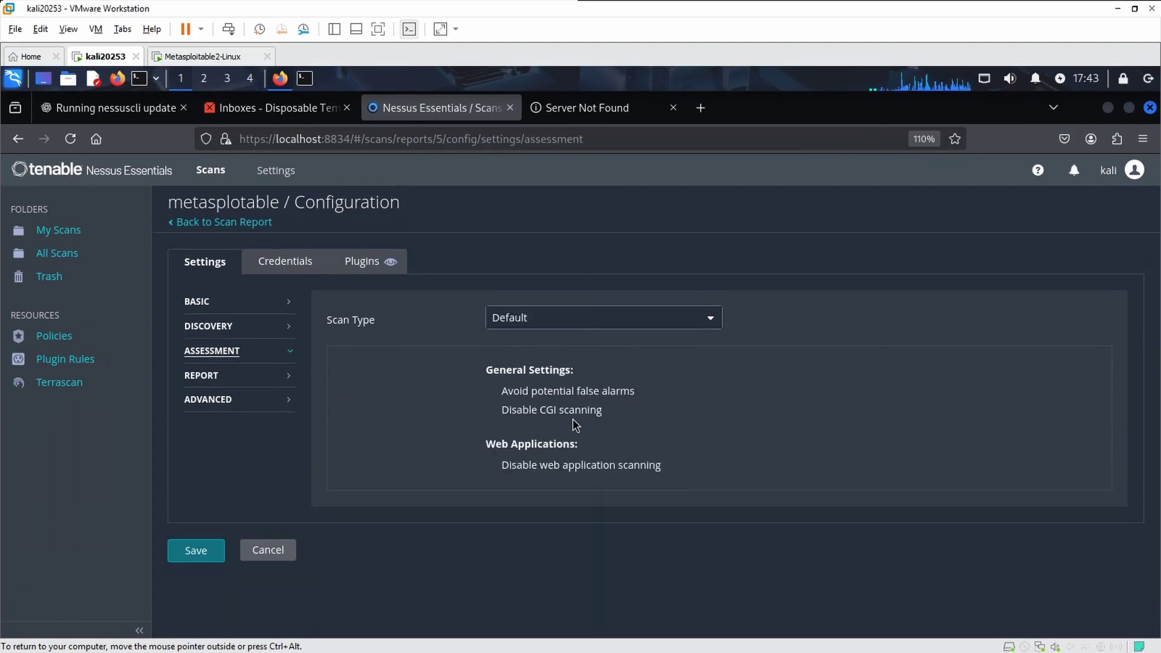
key("ctrl+alt+Return")
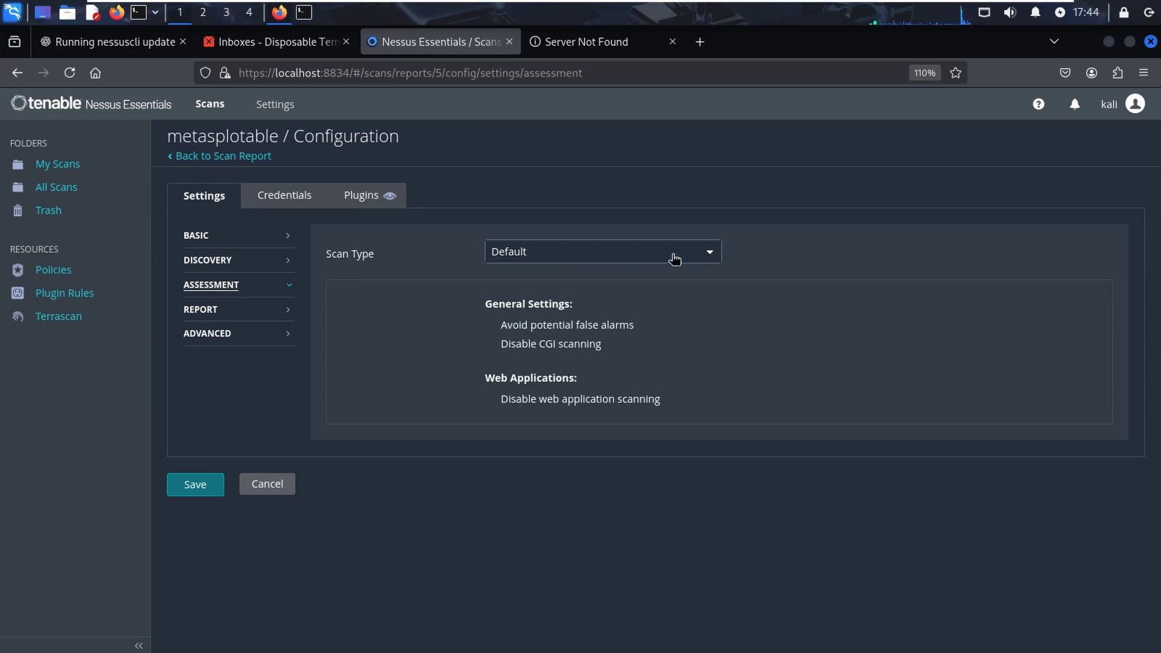
left_click(709, 256)
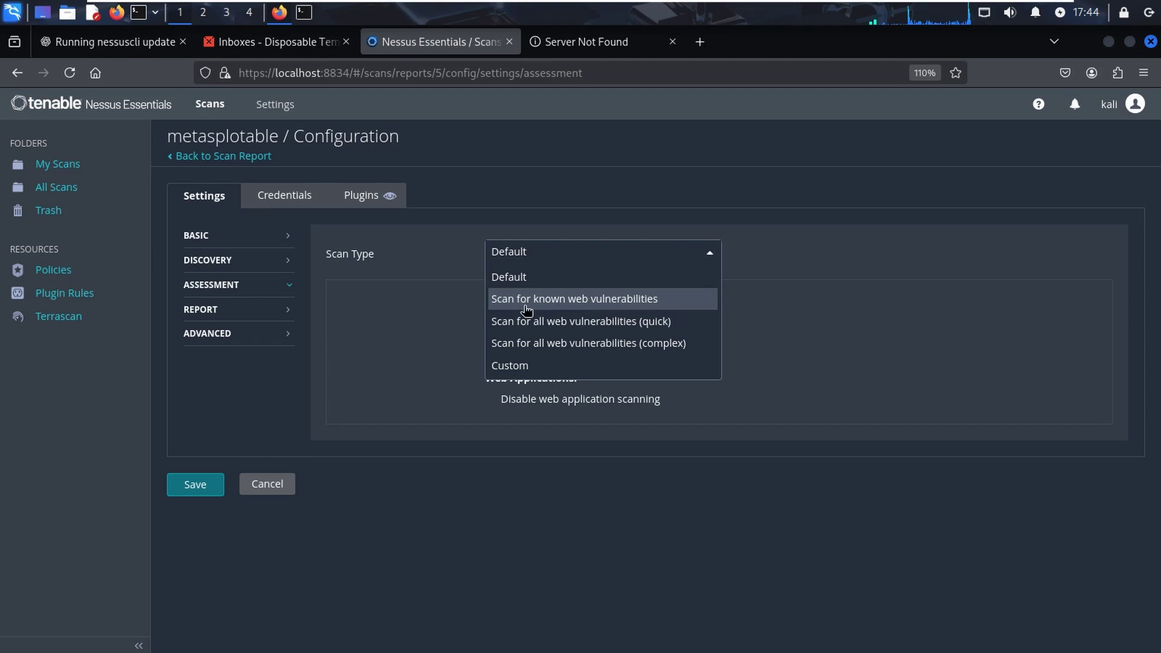
left_click(622, 304)
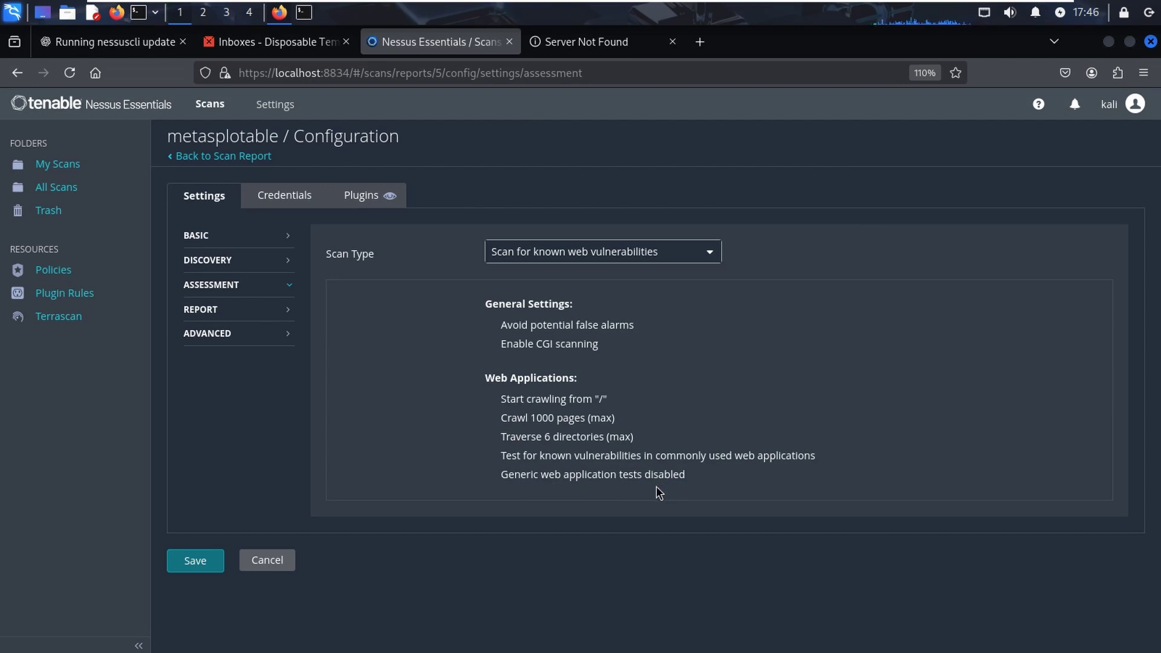
Step: Review the report and advanced settings, keep the advanced scan type at Default, and save the scan configuration
left_click(283, 311)
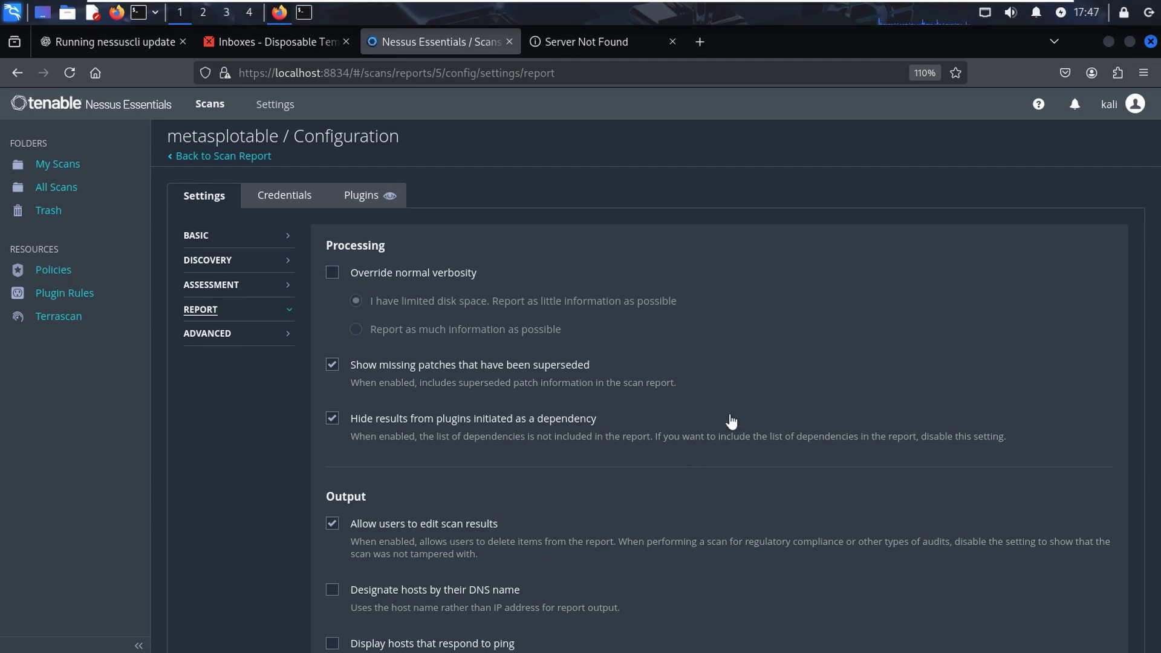
scroll(729, 415, "down", 4)
scroll(714, 422, "up", 4)
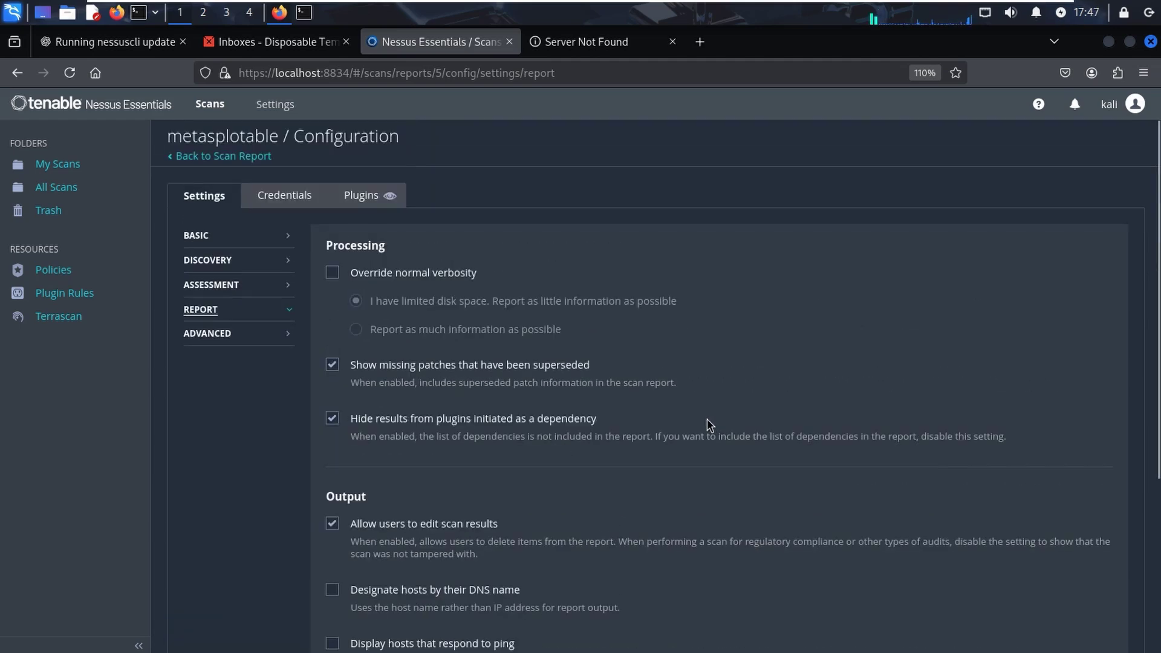
left_click(209, 336)
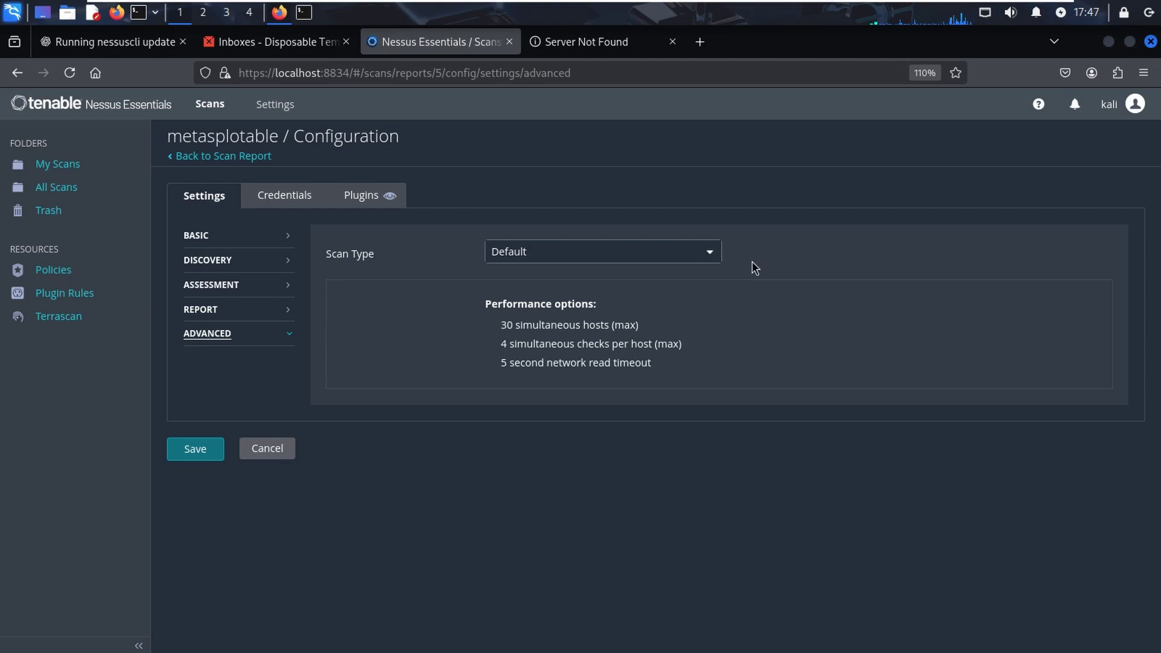
left_click(713, 257)
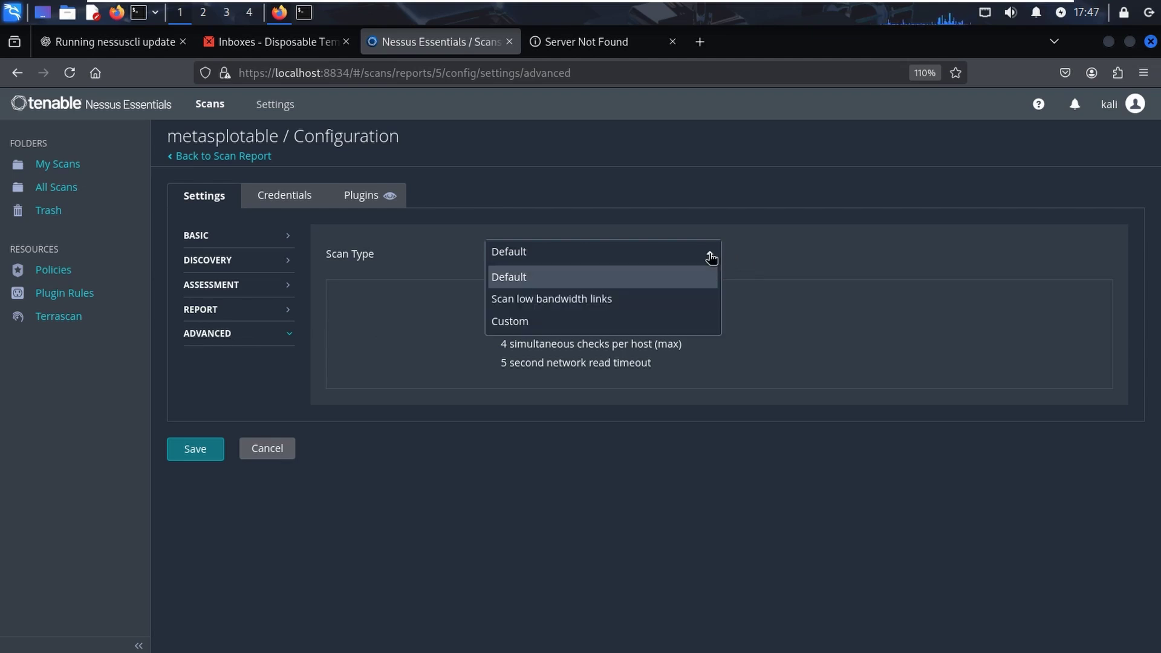
left_click(743, 262)
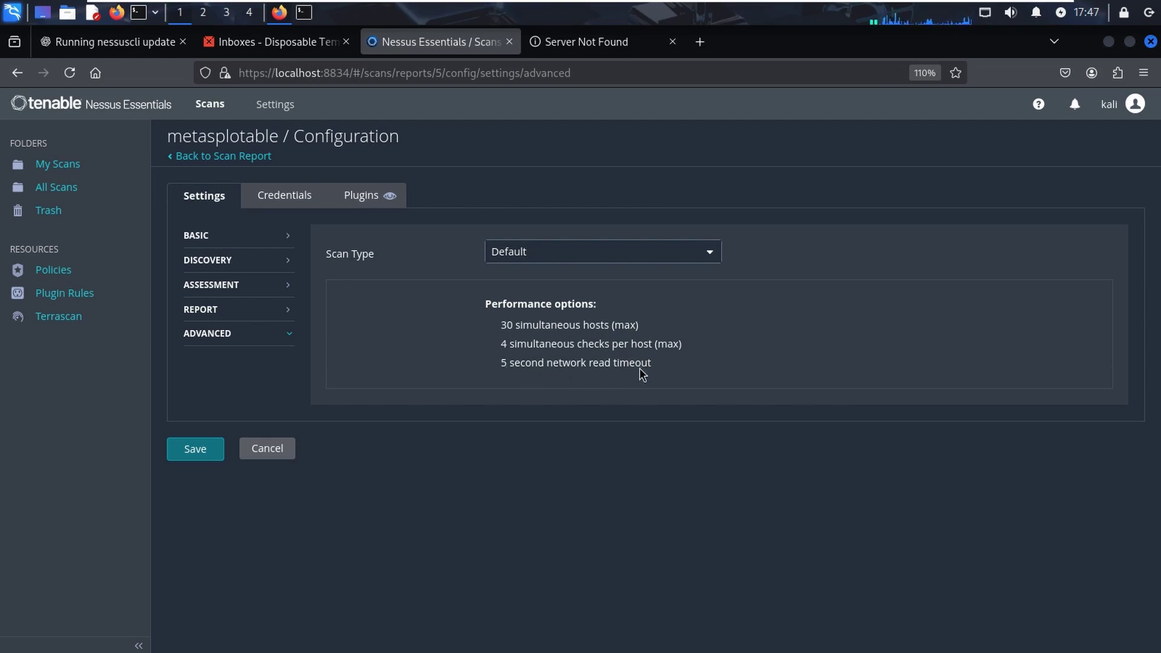
left_click(199, 449)
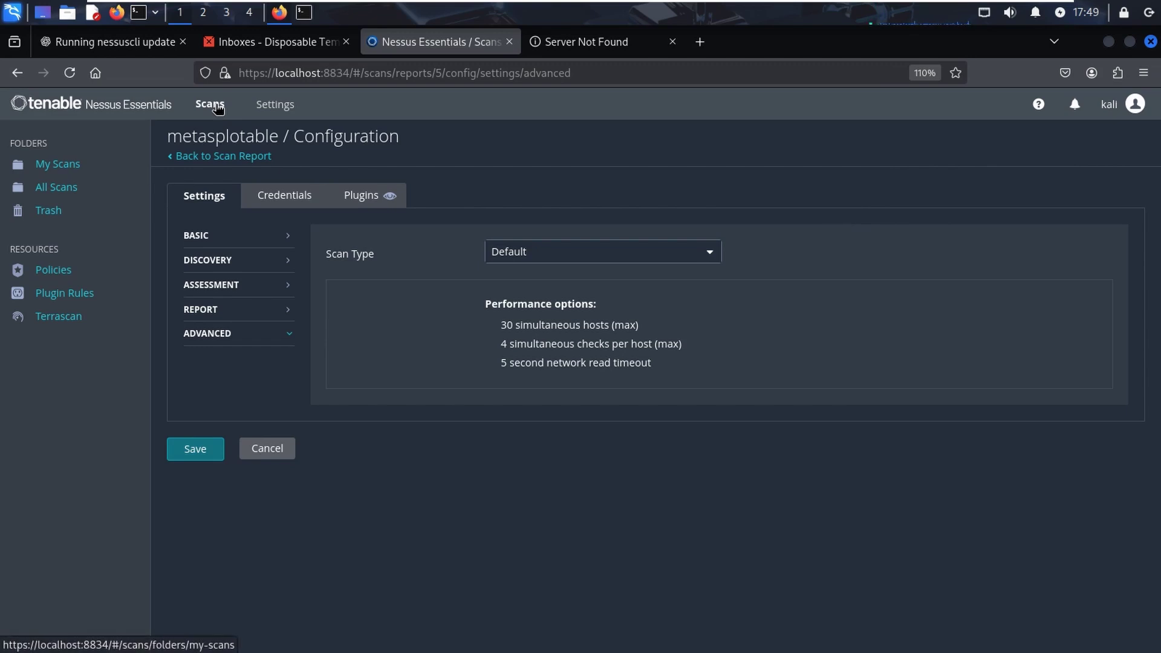
Step: Launch the metasplotable scan from the My Scans folder and open its results page
left_click(63, 169)
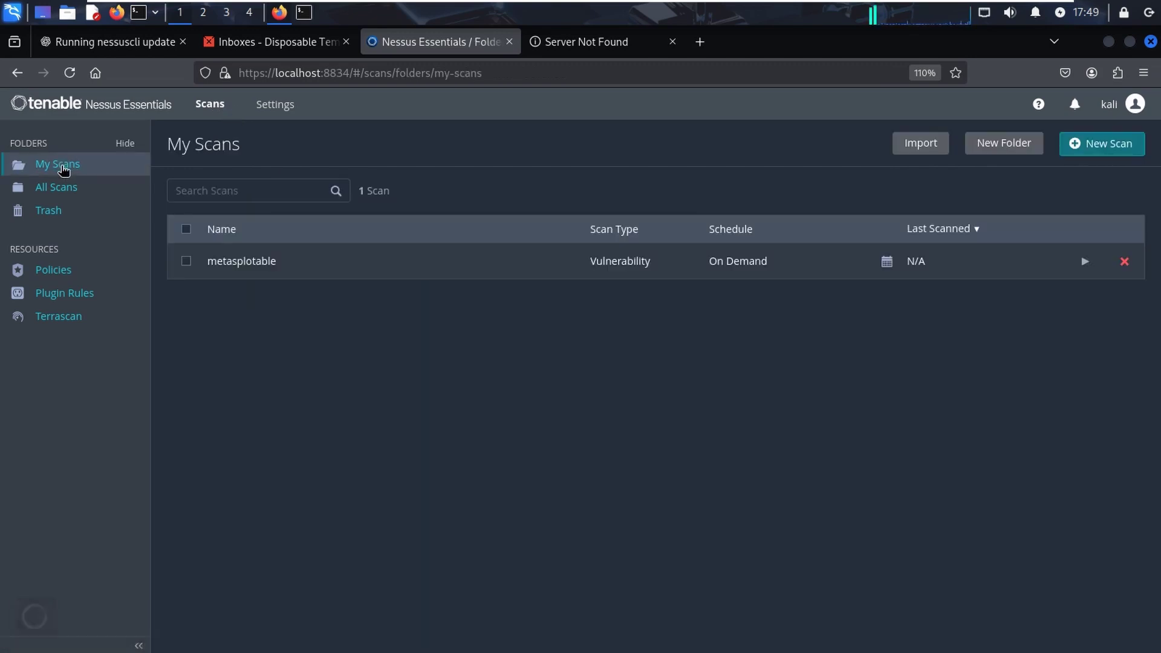
left_click(1086, 265)
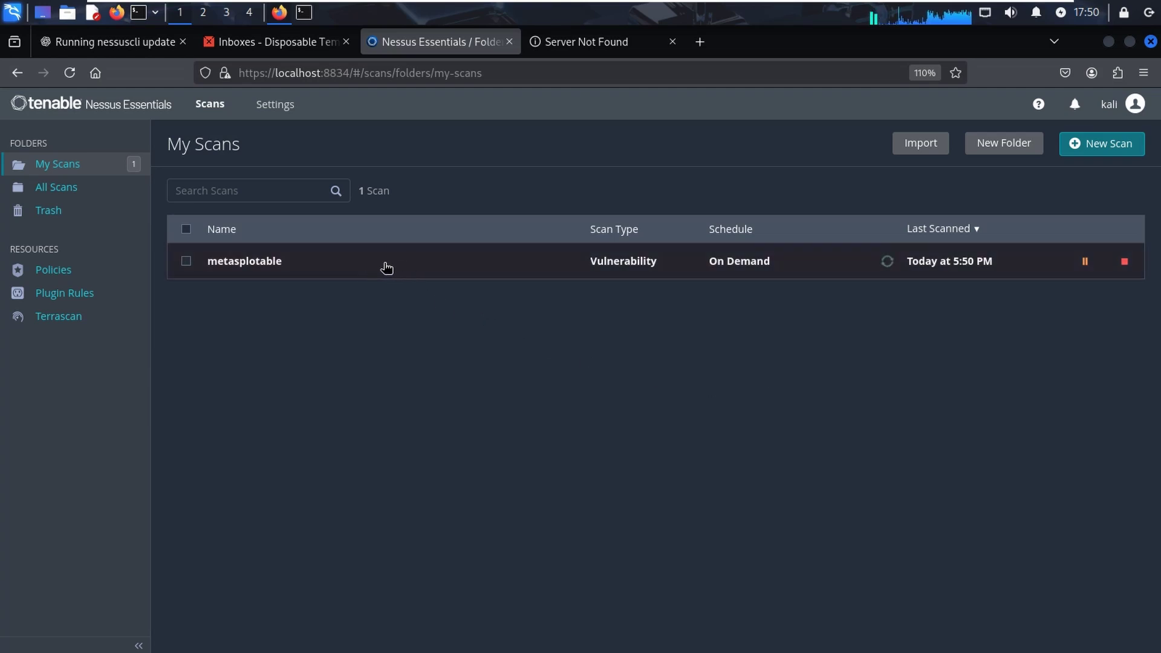
left_click(417, 264)
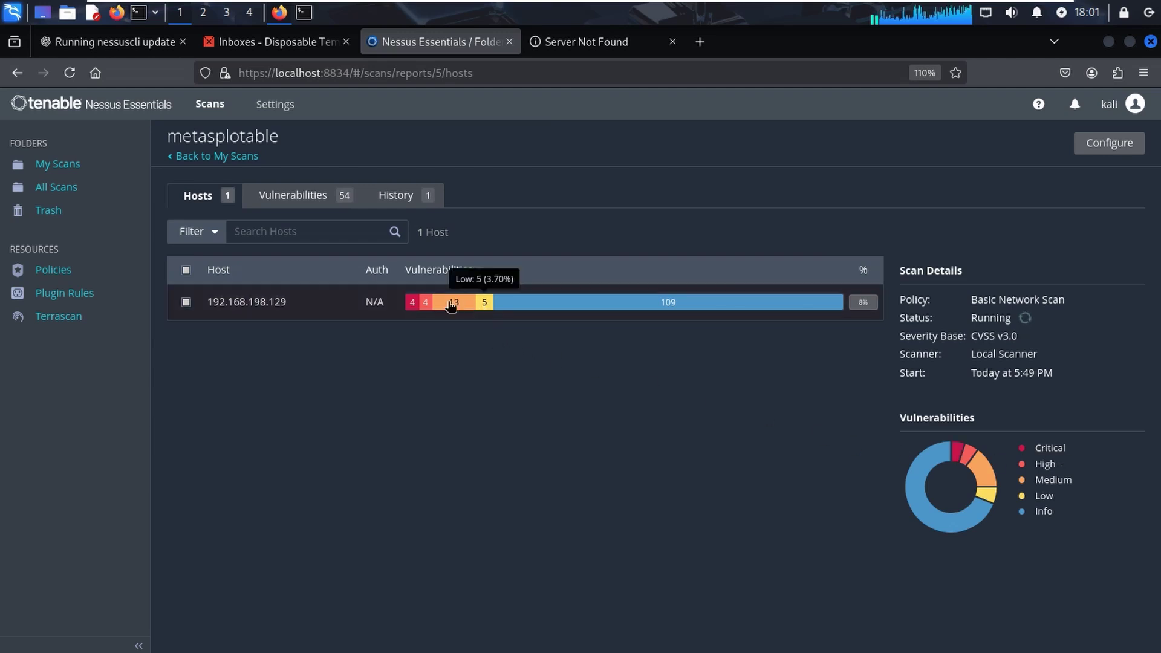
Step: Examine the vulnerabilities listed for host 192.168.198.129, from the critical entries down to the informational ones
left_click(517, 303)
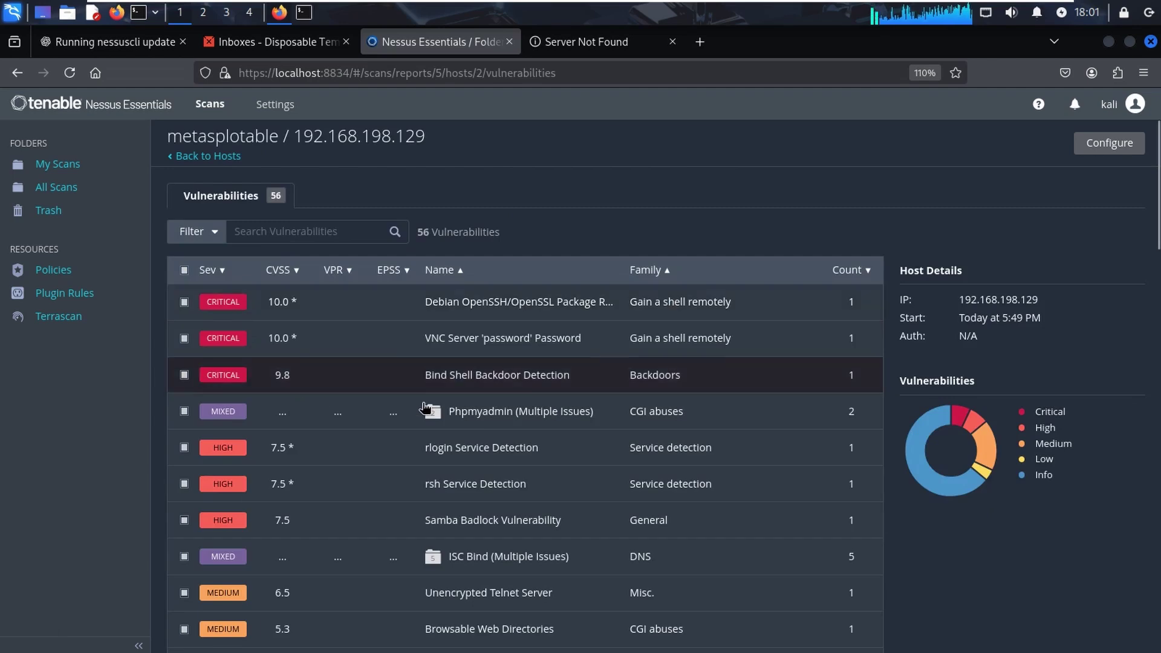
scroll(360, 465, "down", 20)
scroll(362, 463, "down", 3)
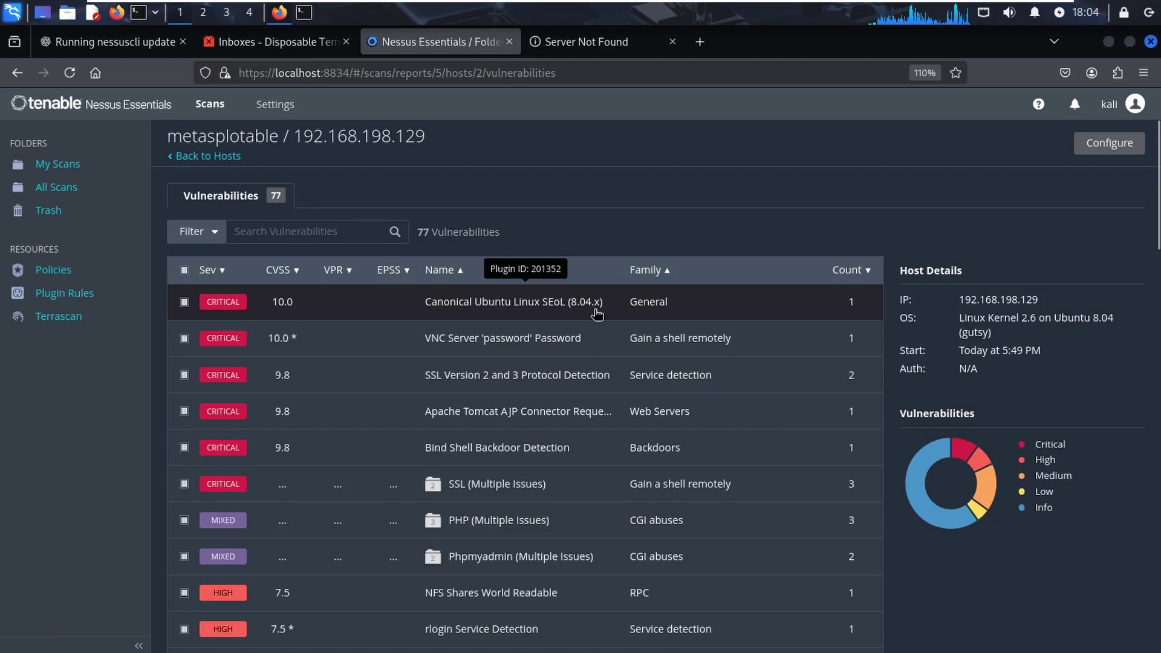
scroll(344, 388, "down", 4)
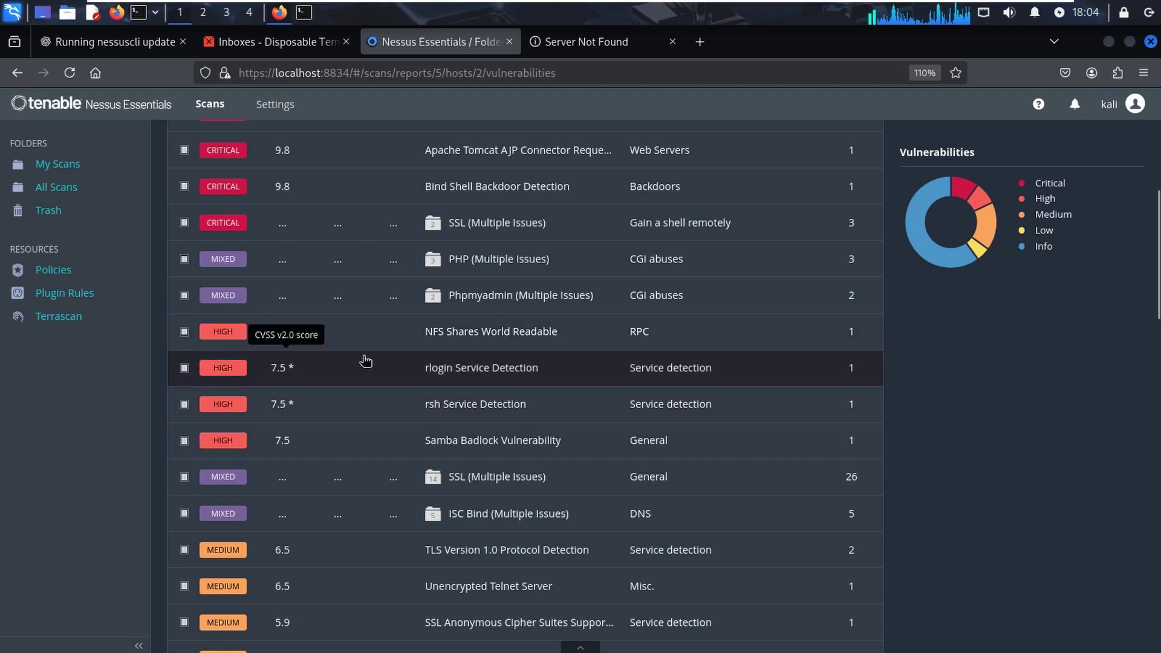
scroll(496, 346, "down", 10)
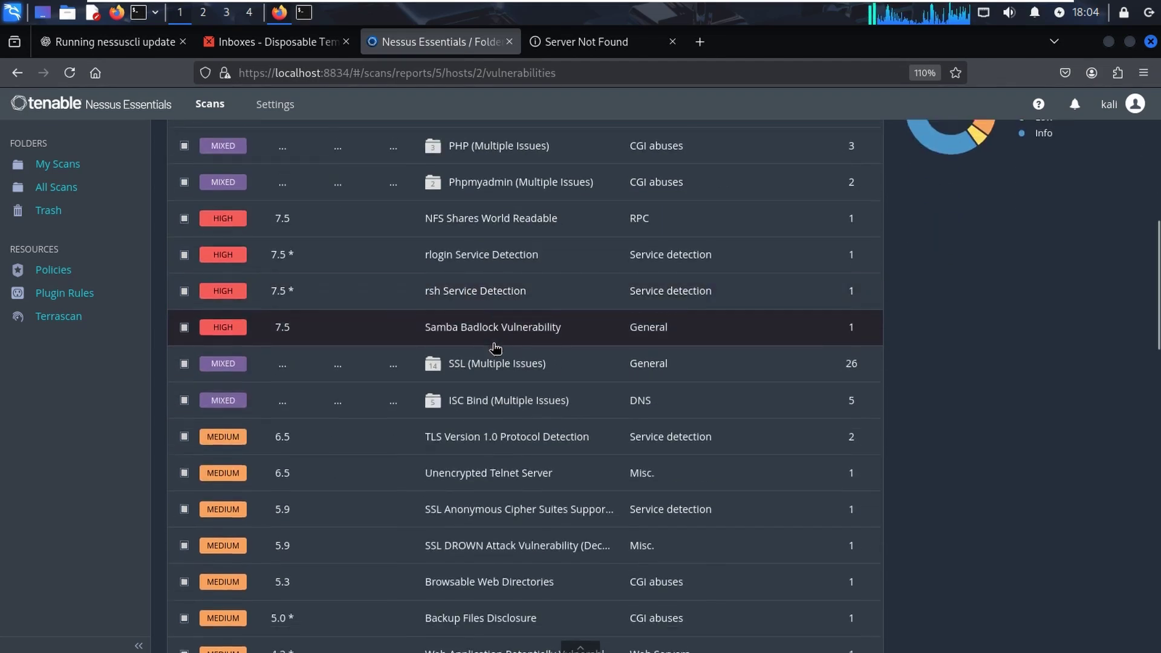
scroll(245, 482, "down", 4)
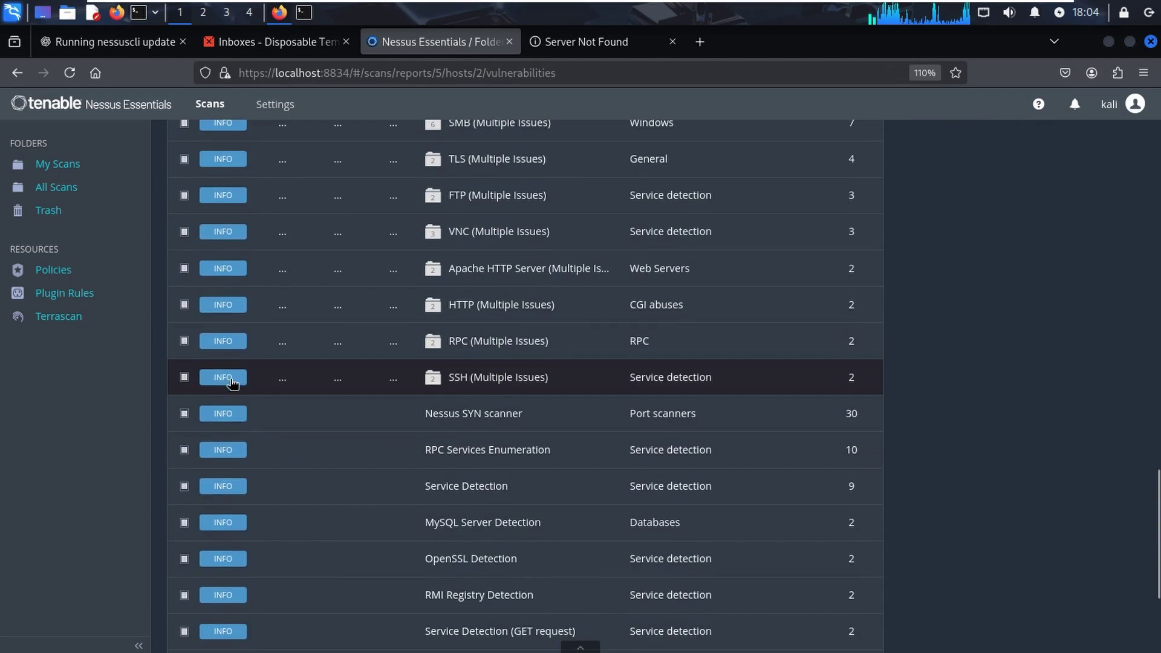
scroll(257, 418, "down", 3)
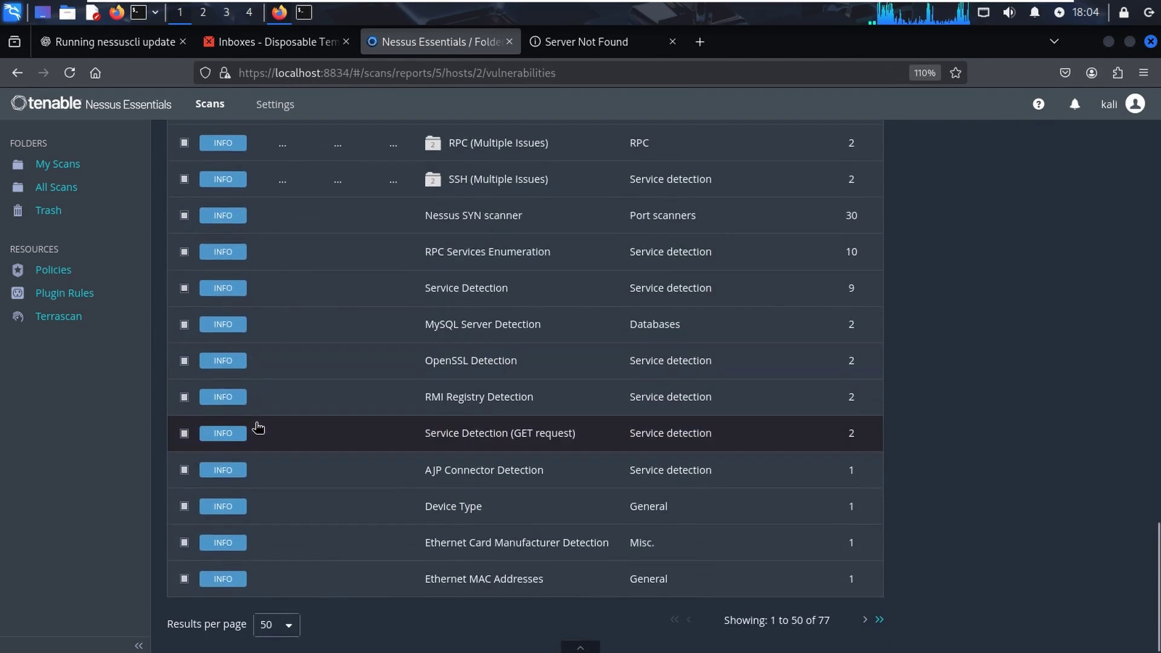
left_click(258, 444)
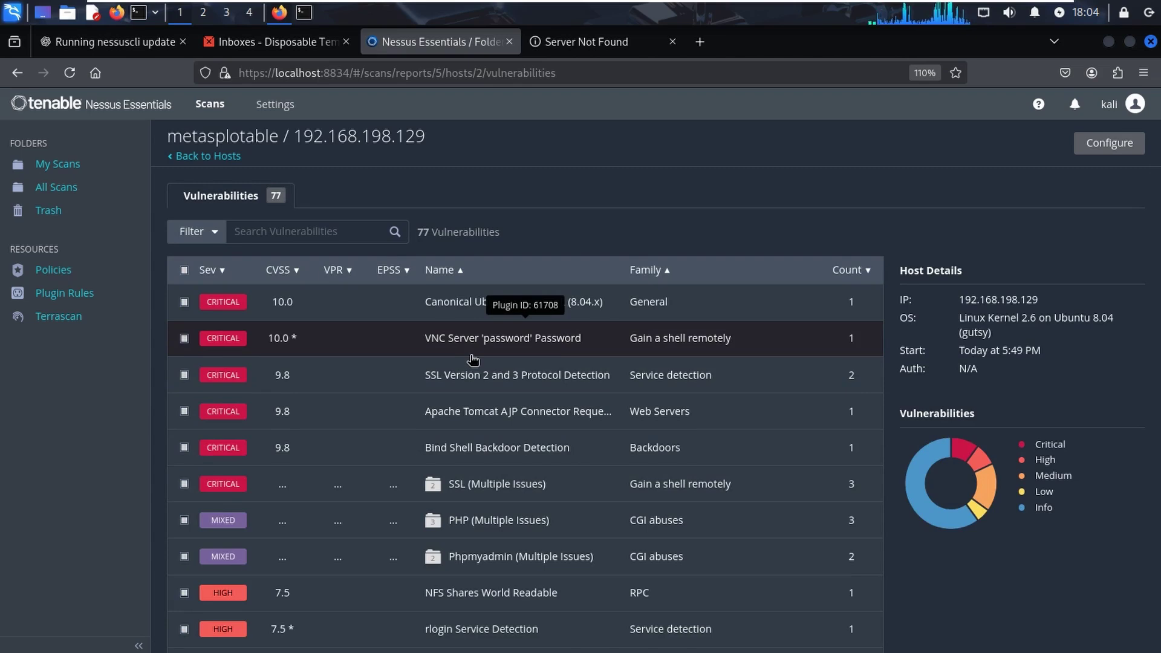
Step: Leave the host's vulnerability list and open the completed metasplotable scan from My Scans to view its final results
left_click(198, 159)
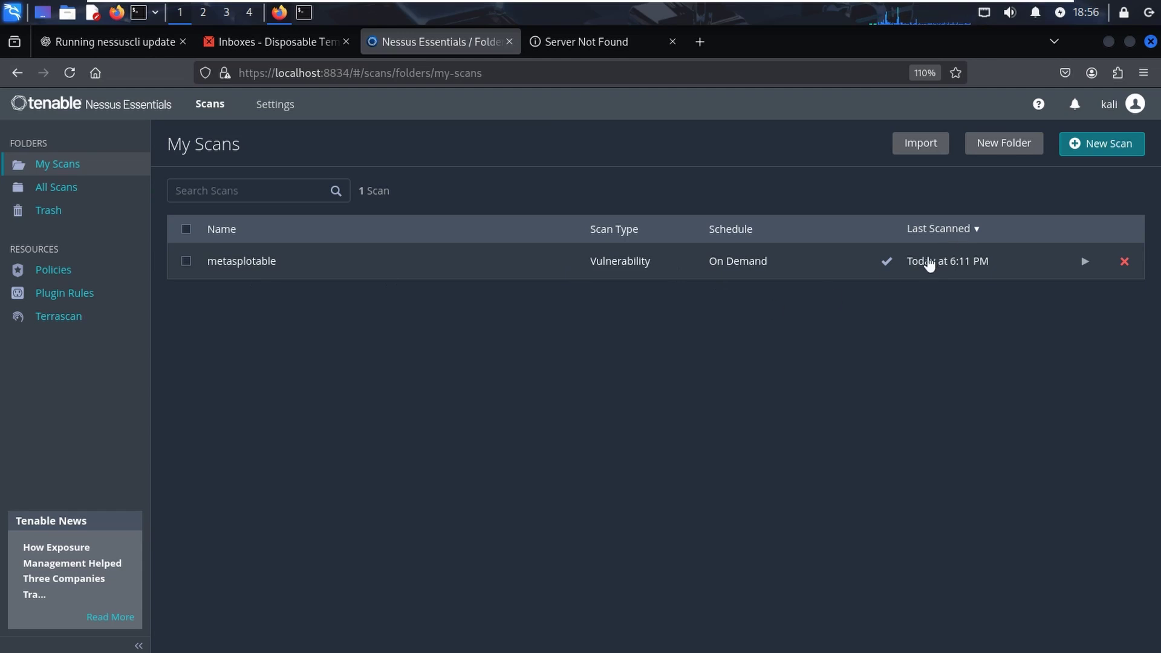
left_click(486, 264)
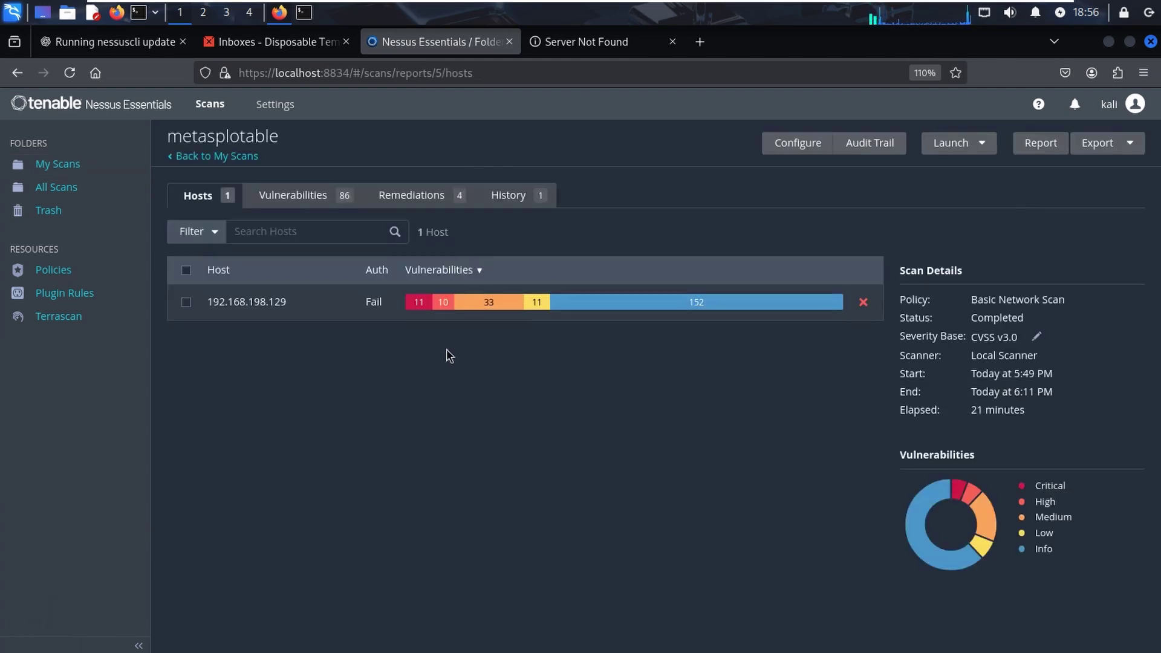
Step: Check each severity segment of host 192.168.198.129, from critical to informational, and open the host's vulnerability list
mouse_move(417, 311)
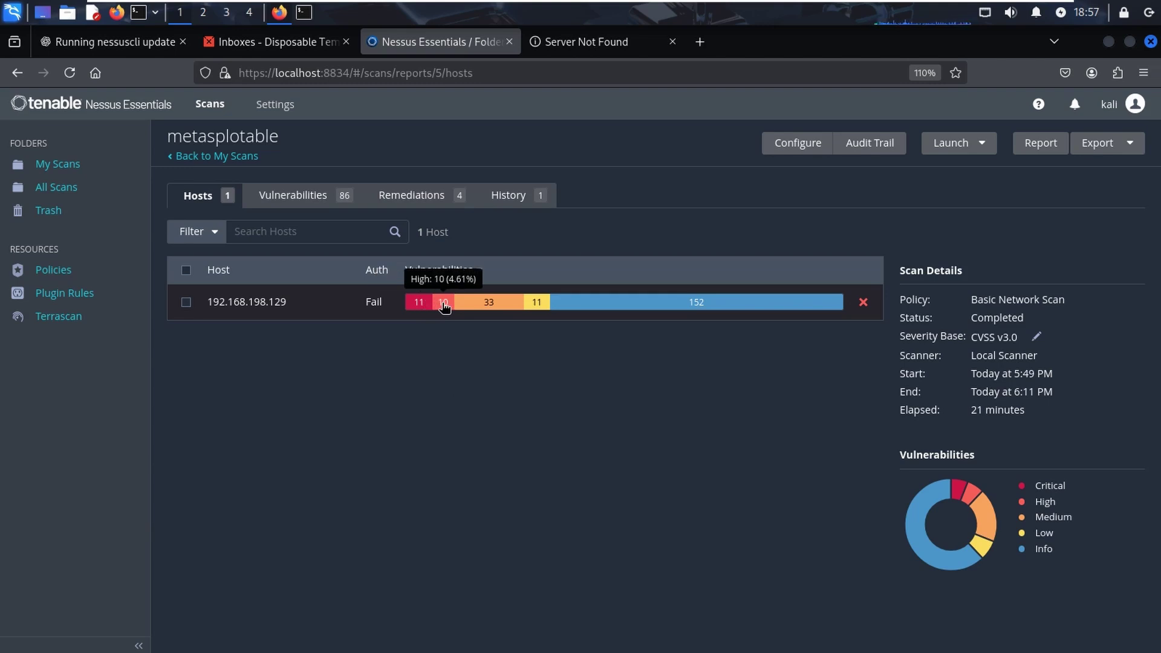
mouse_move(494, 307)
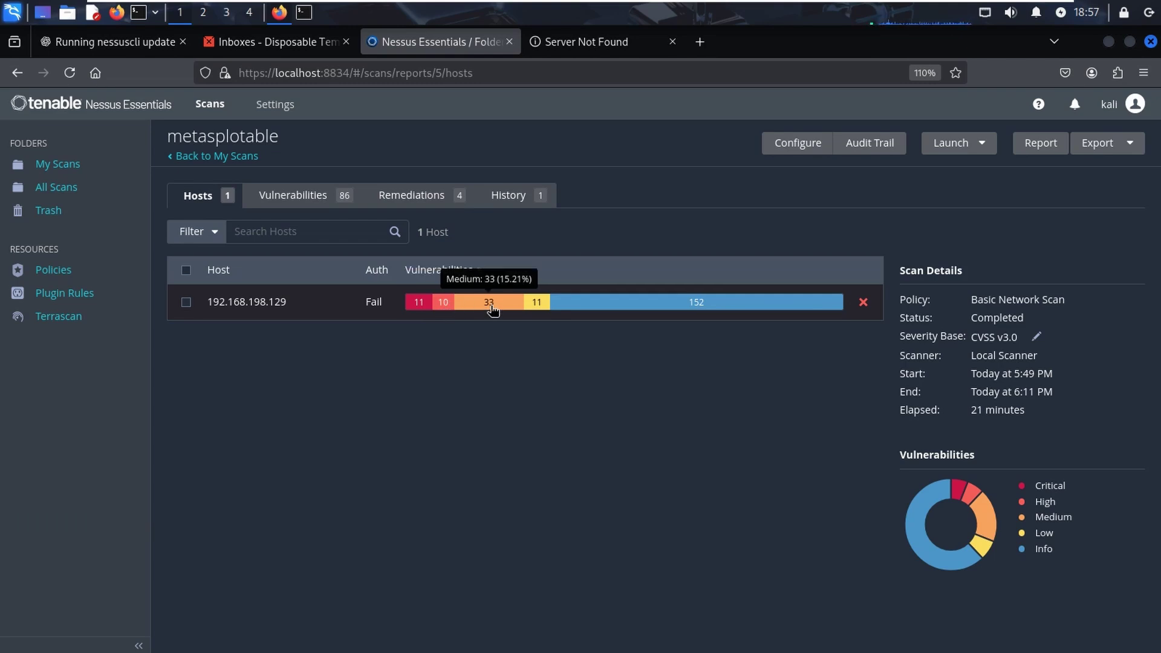
mouse_move(535, 306)
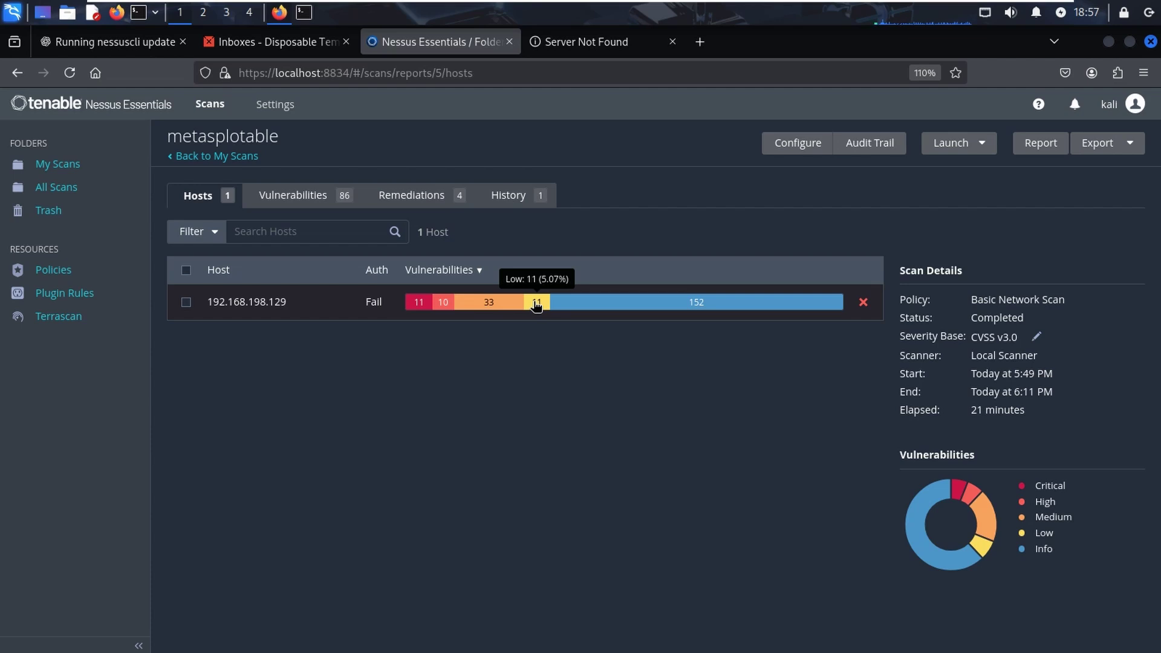
mouse_move(635, 306)
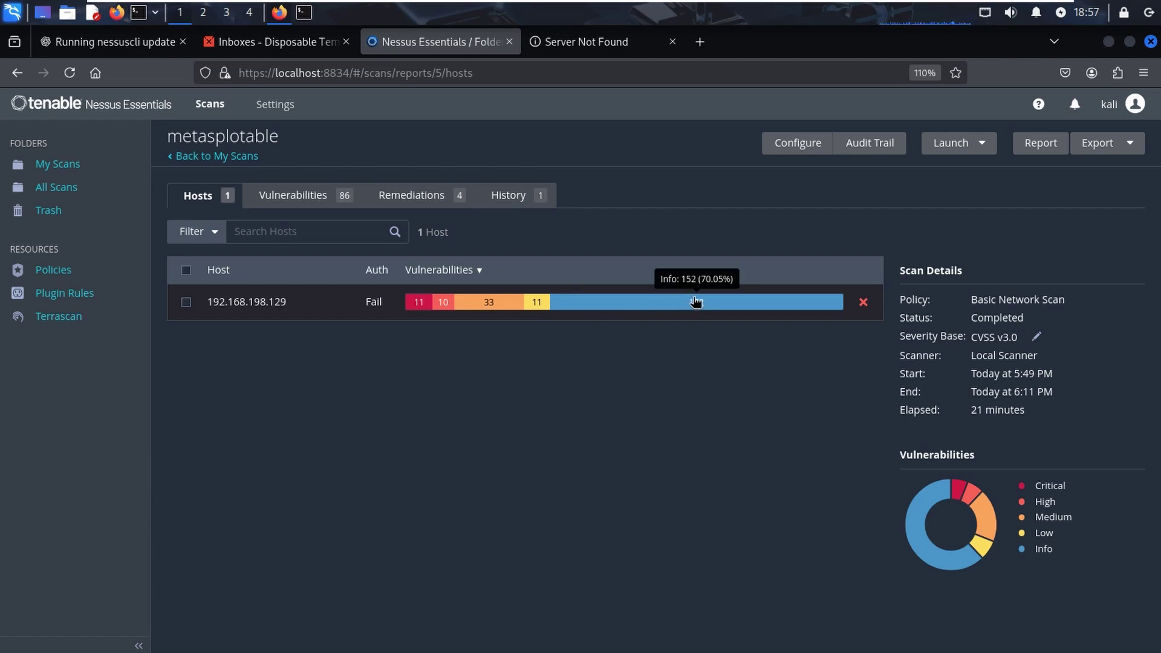
left_click(532, 308)
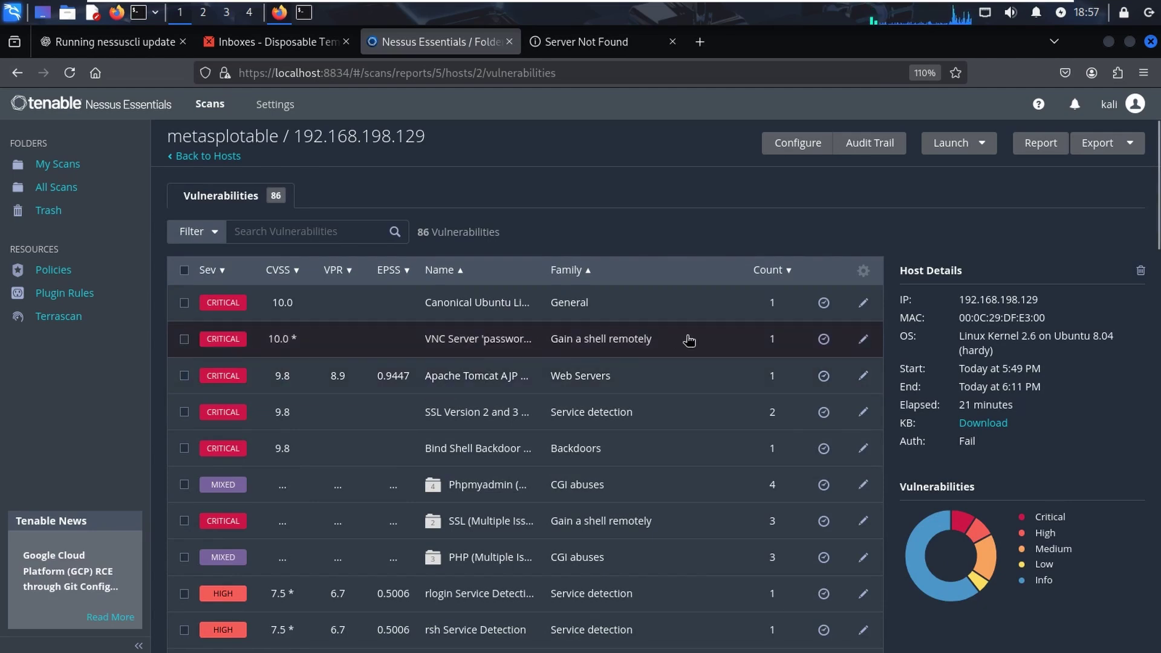
Step: Review the host details for the scanned machine, covering its IP address, operating system, and scan start and end times
scroll(689, 348, "down", 3)
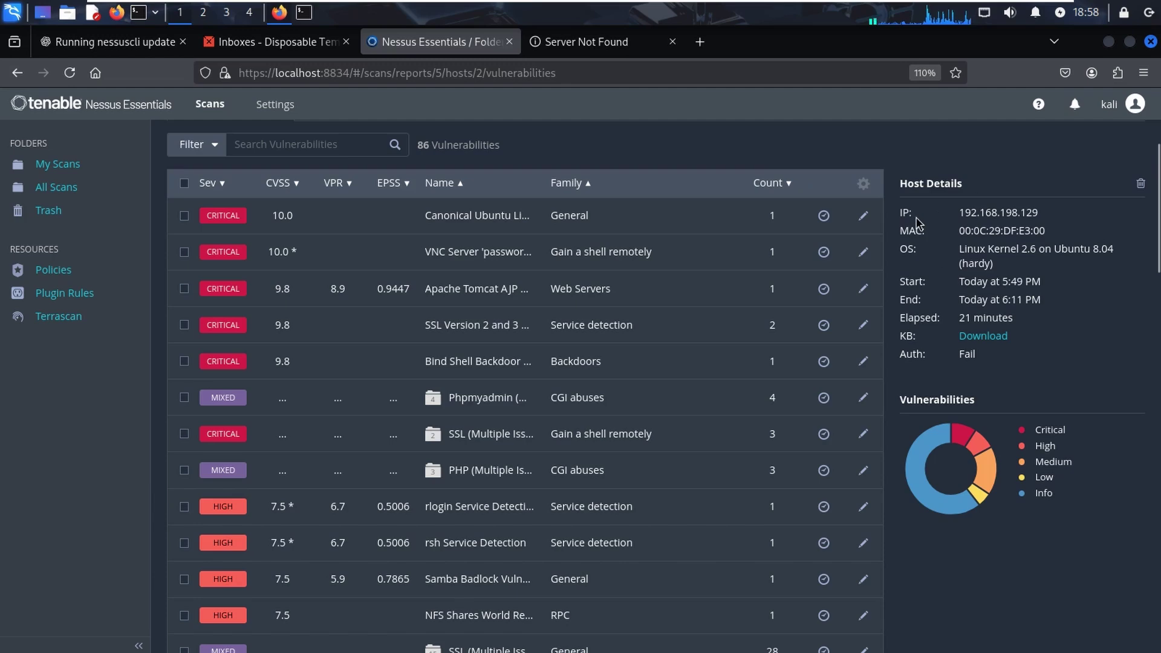
left_click_drag(1048, 218, 957, 216)
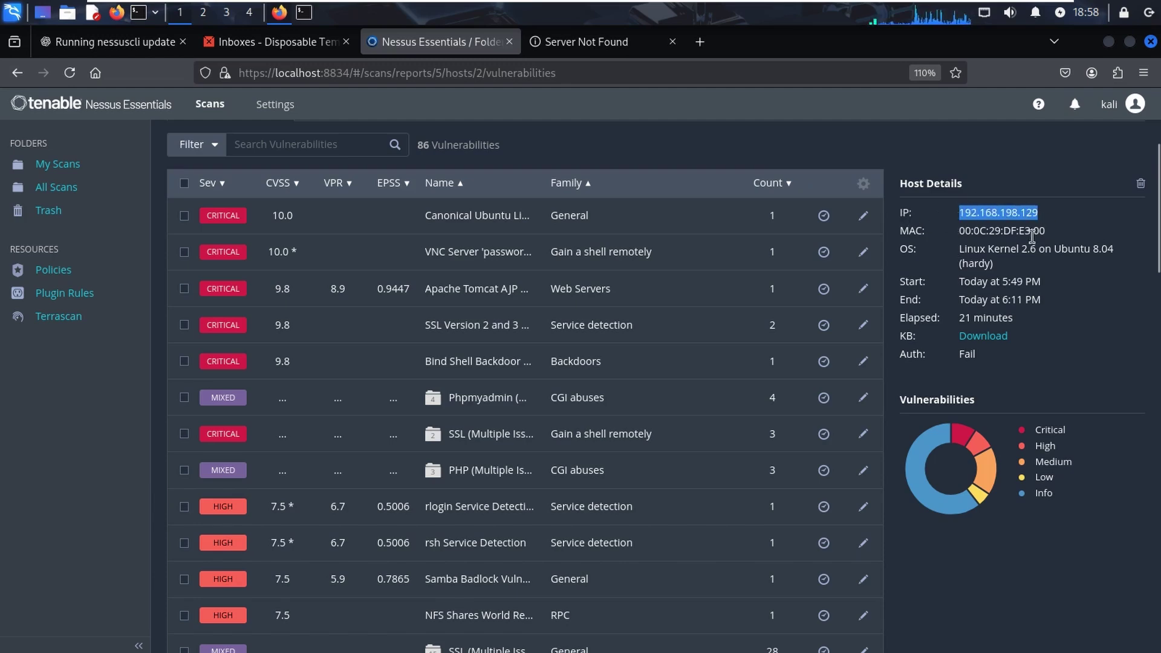
left_click_drag(1058, 236, 1047, 289)
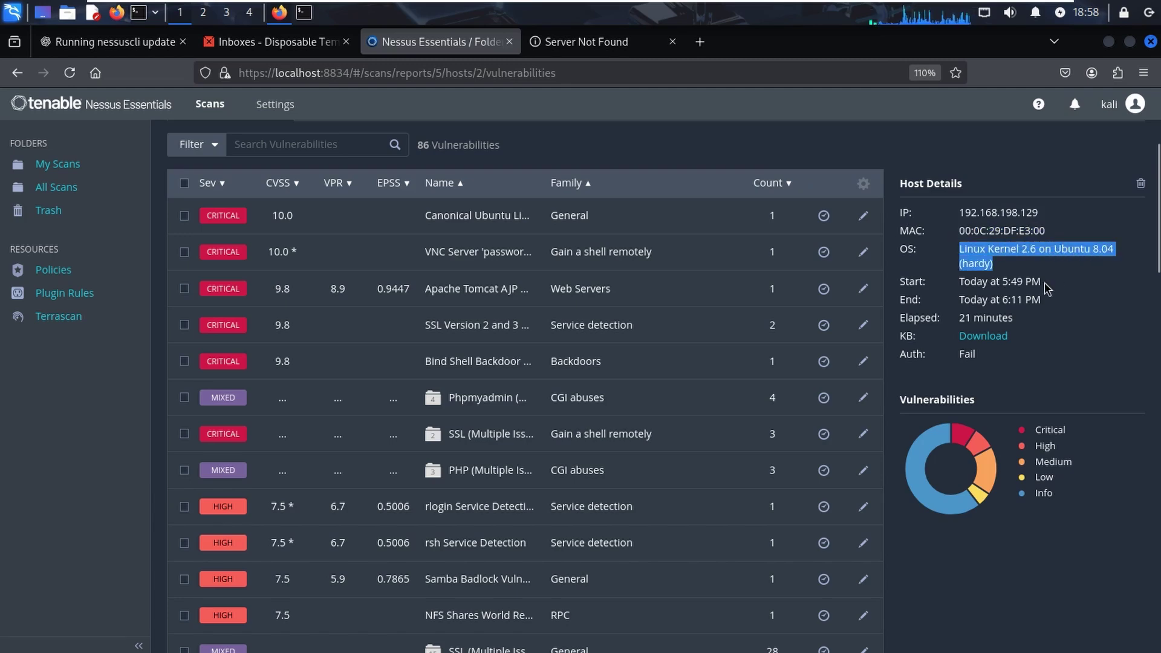
left_click(957, 290)
left_click_drag(960, 282, 1047, 288)
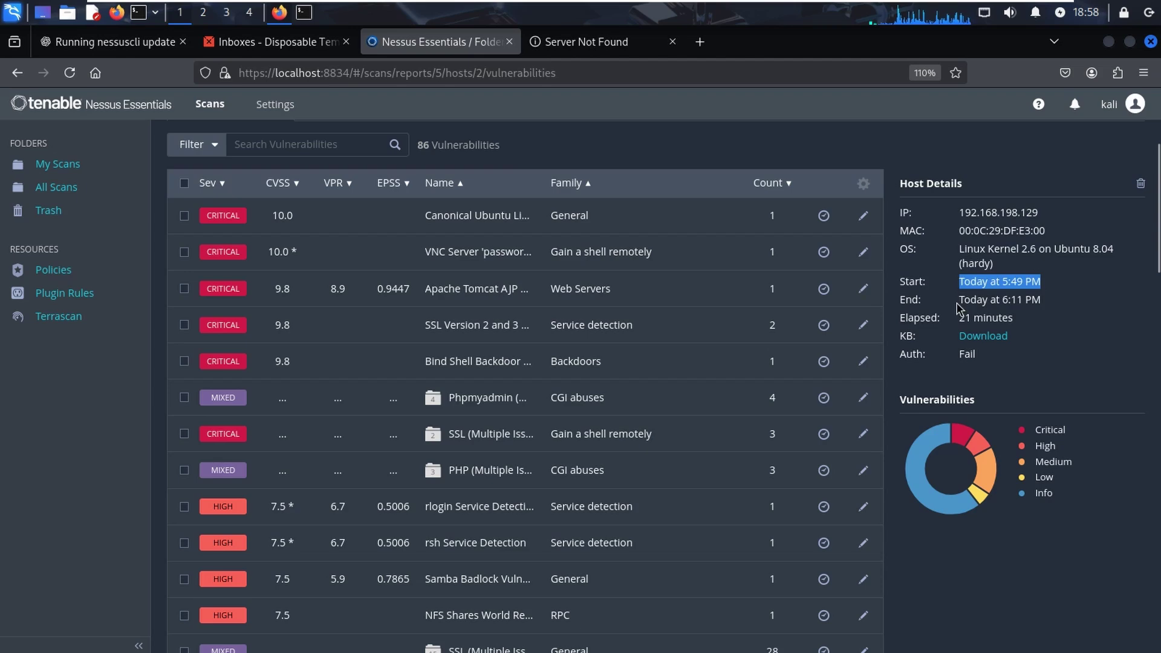
left_click_drag(956, 303, 1053, 302)
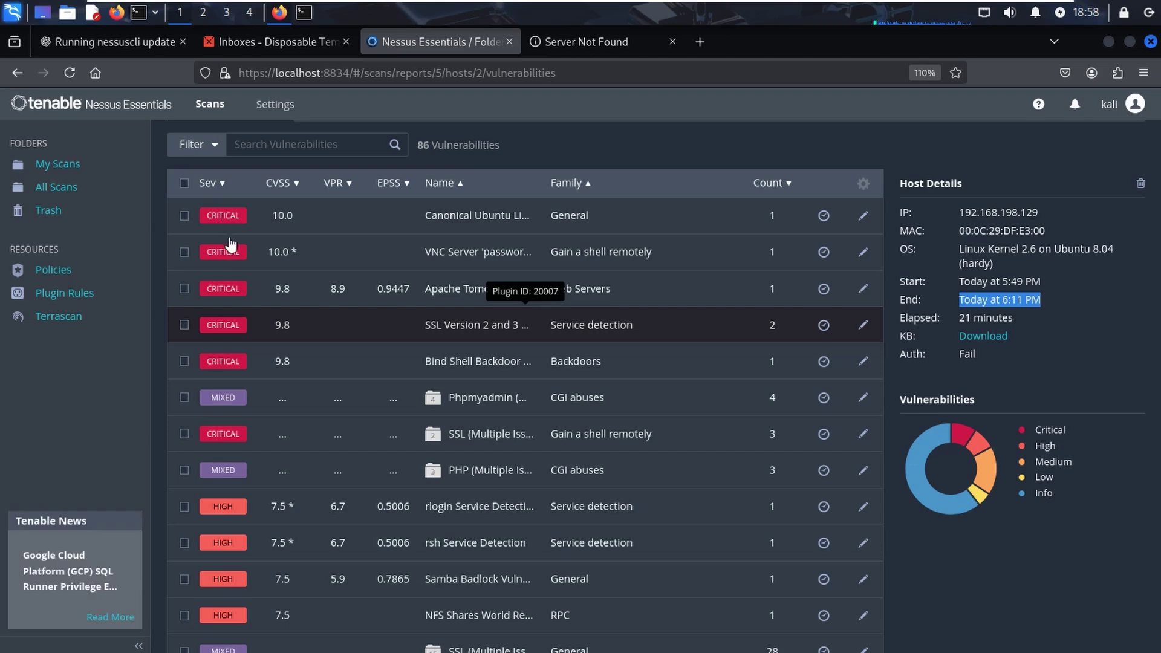
Step: Sort the host's vulnerabilities by ascending severity, restore the most-critical-first order, and look over the top entries
left_click(221, 184)
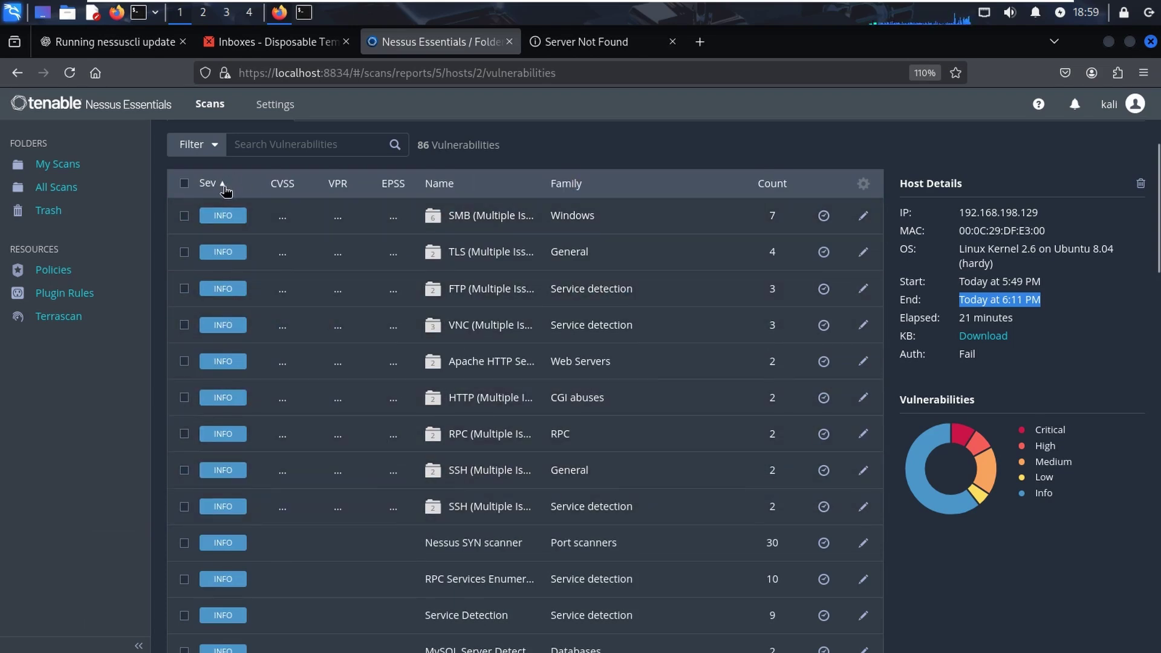
left_click(221, 185)
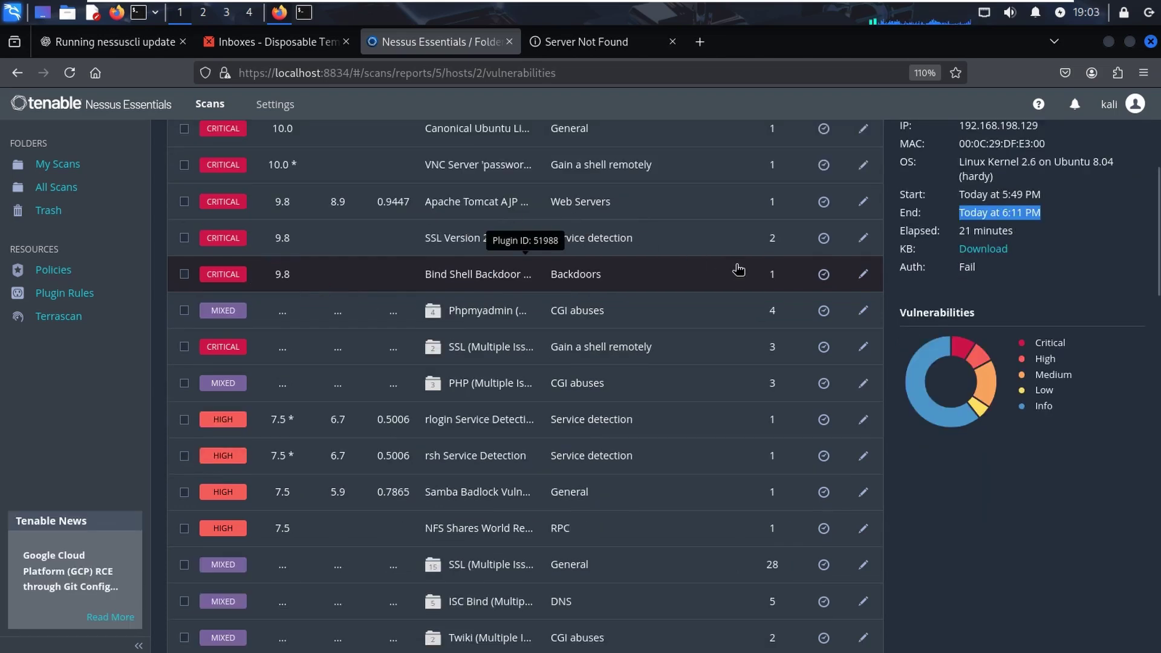
scroll(739, 269, "up", 3)
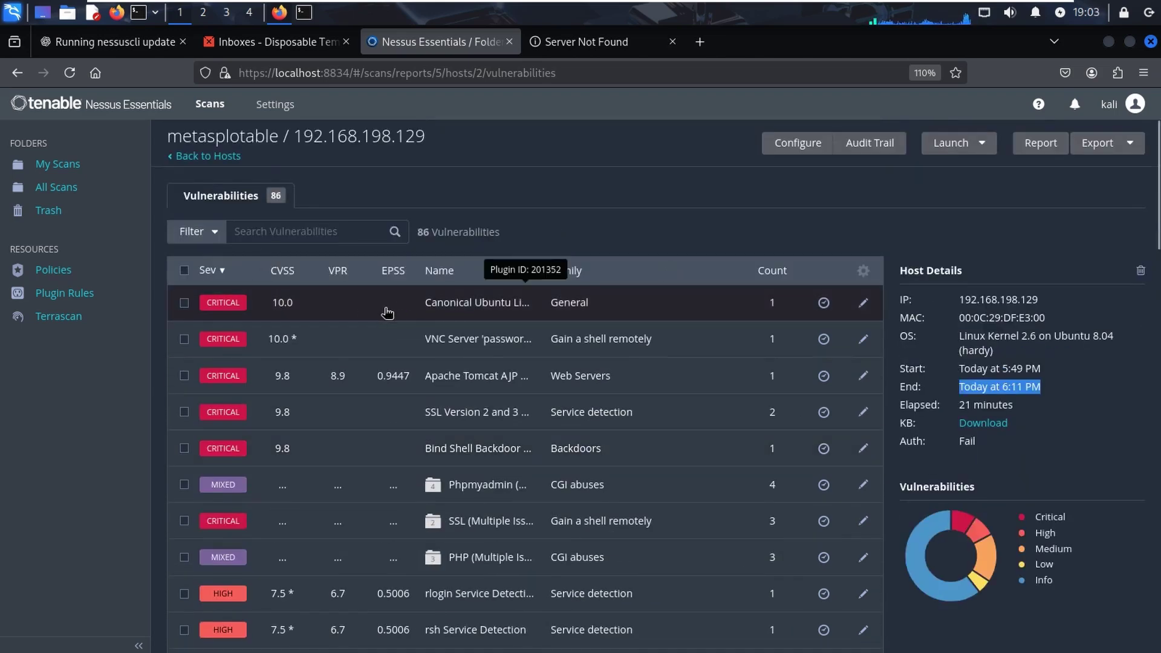
scroll(384, 313, "down", 2)
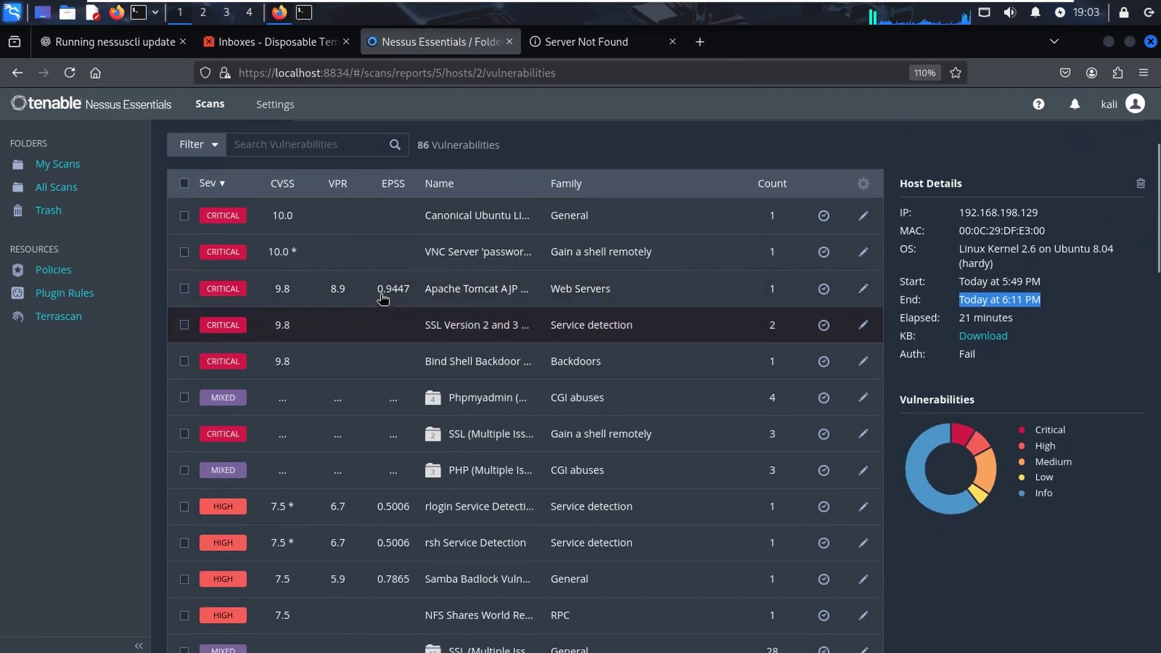
Step: Read the Canonical Ubuntu Linux SEoL (8.04.x) finding through to its output and affected port, and return to the scan's vulnerability list
left_click(269, 216)
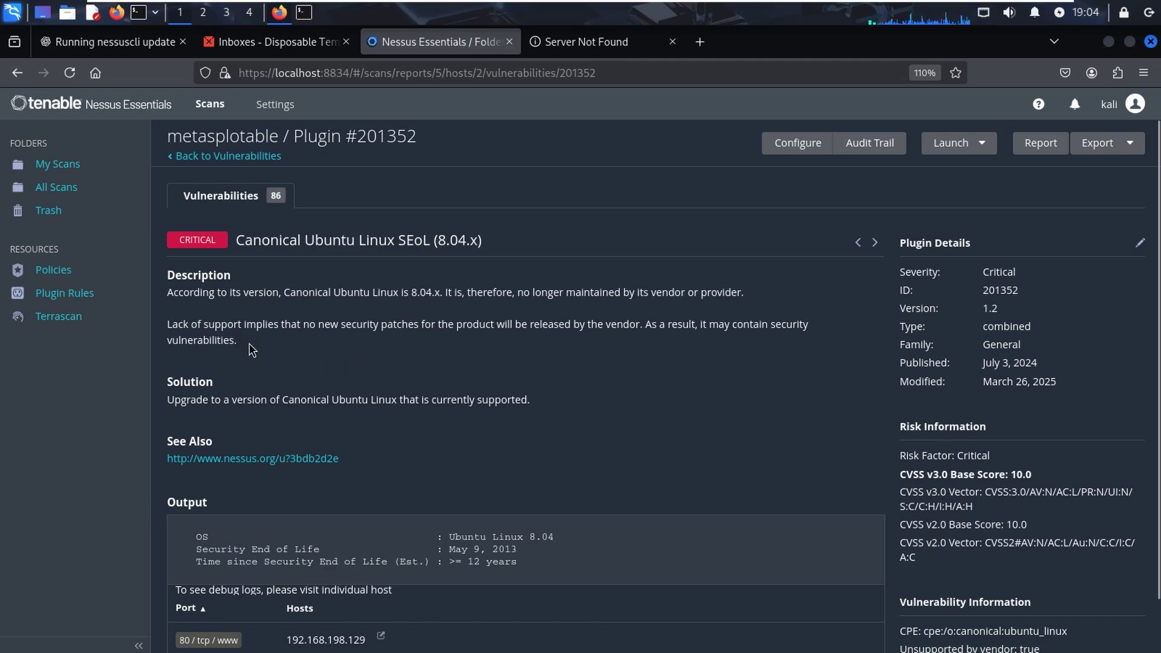
scroll(195, 376, "down", 2)
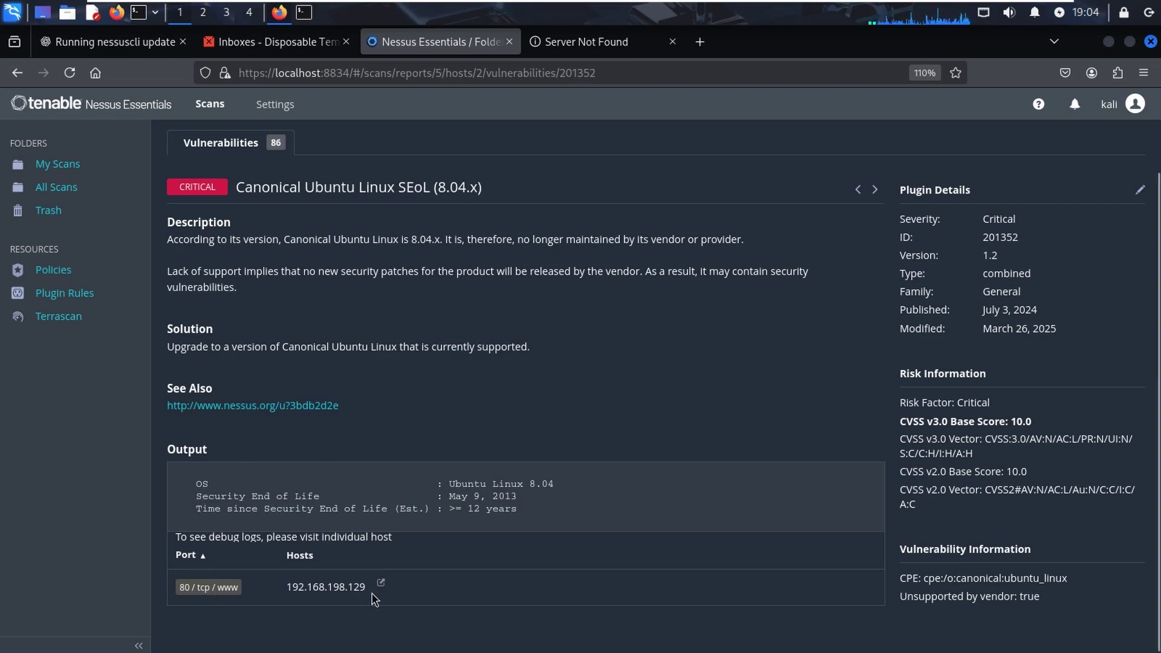
key("alt+Left")
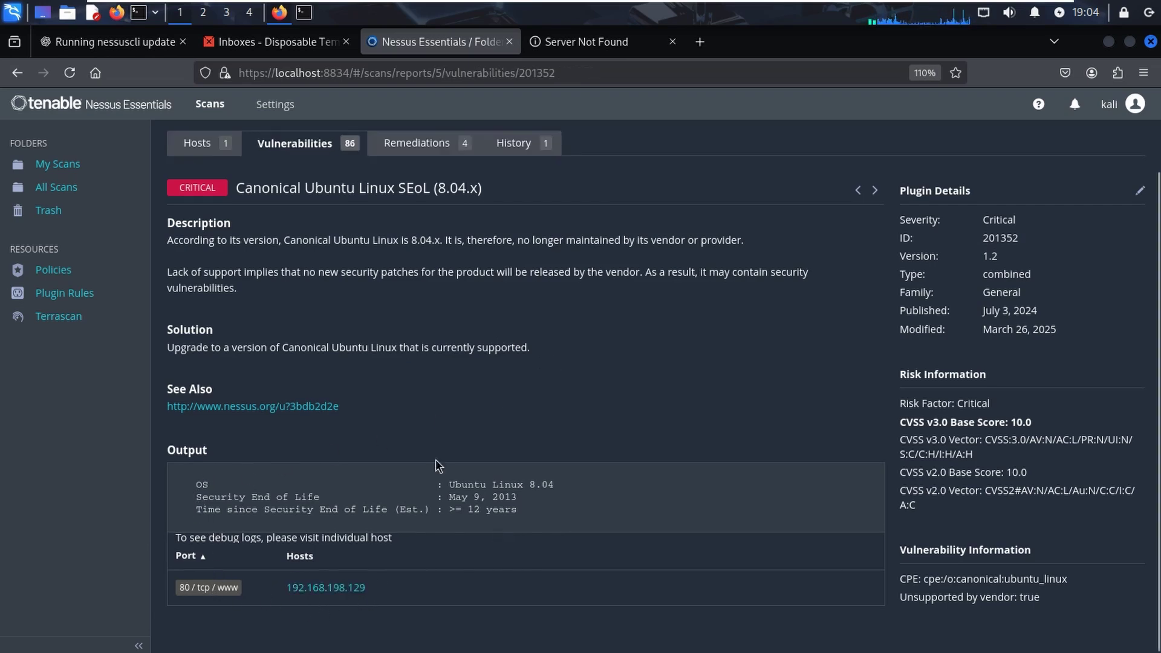
scroll(363, 303, "up", 2)
left_click(212, 157)
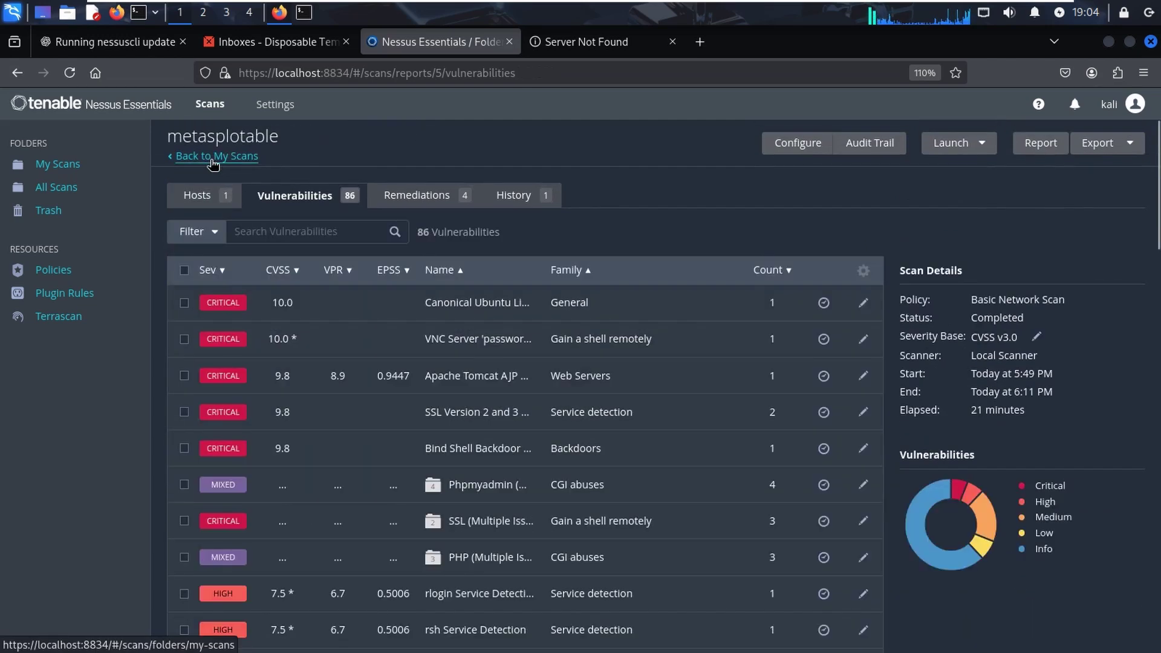
Step: Review the critical VNC Server weak-password finding, highlighting its title, and return to the vulnerability list
left_click(310, 342)
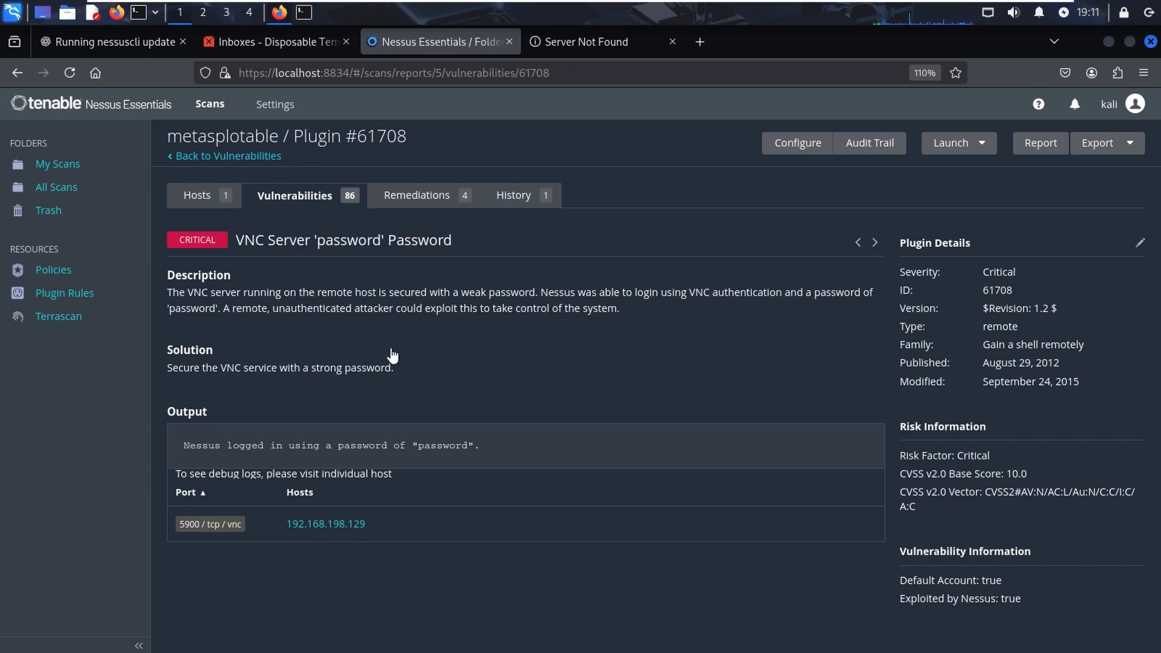
left_click_drag(450, 239, 241, 240)
left_click(460, 248)
left_click_drag(454, 240, 244, 240)
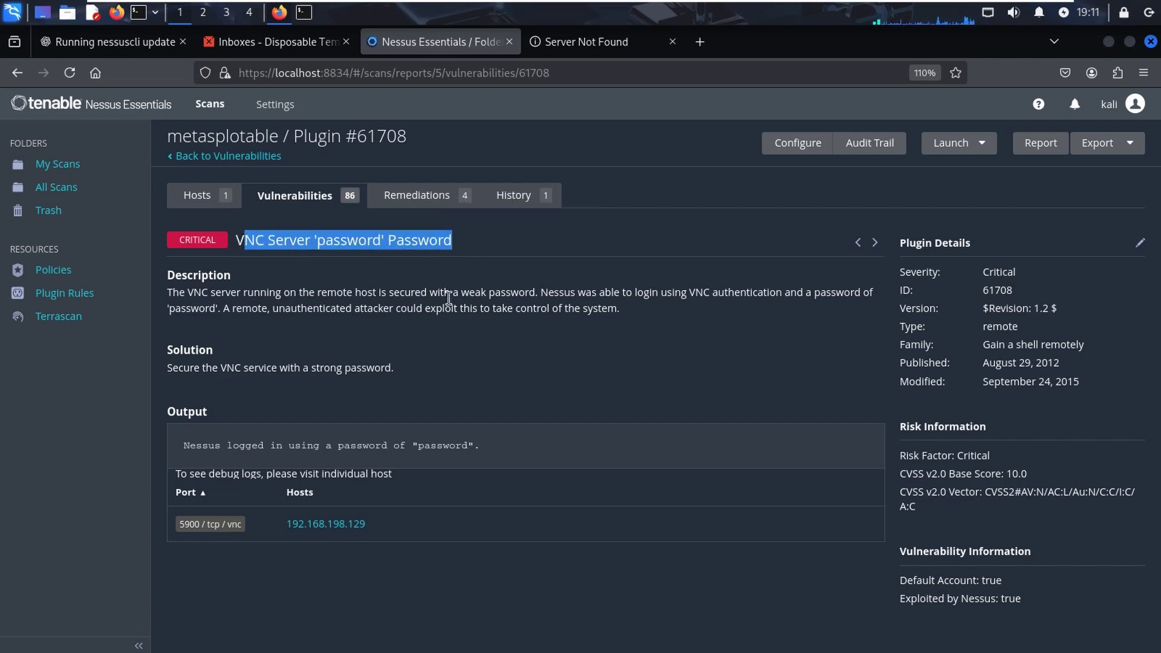
left_click(449, 266)
left_click_drag(452, 247, 237, 240)
left_click(459, 242)
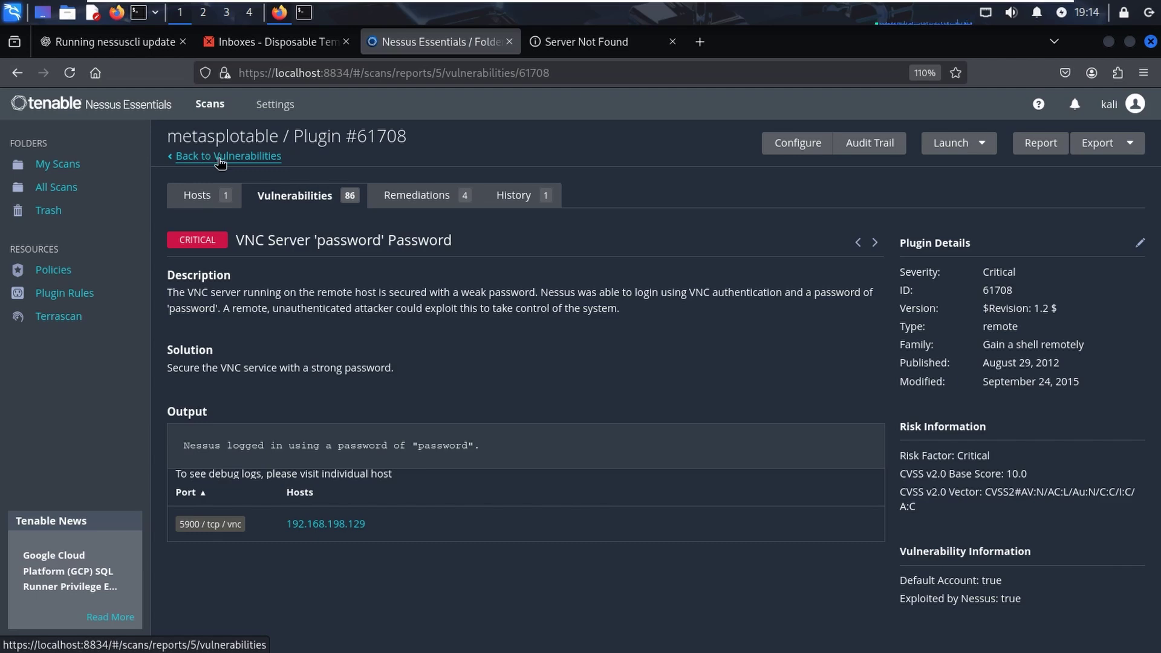
left_click(219, 157)
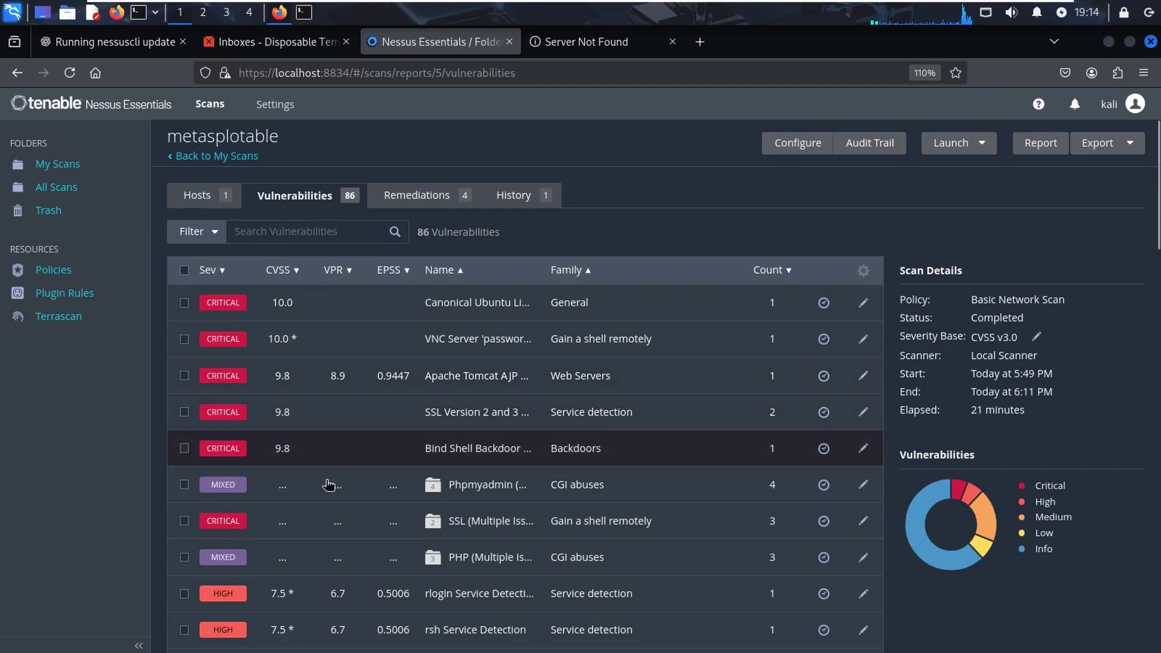
Step: Read the SSL Version 2 and 3 Protocol Detection finding, including its description, solution, and reference links
left_click(380, 412)
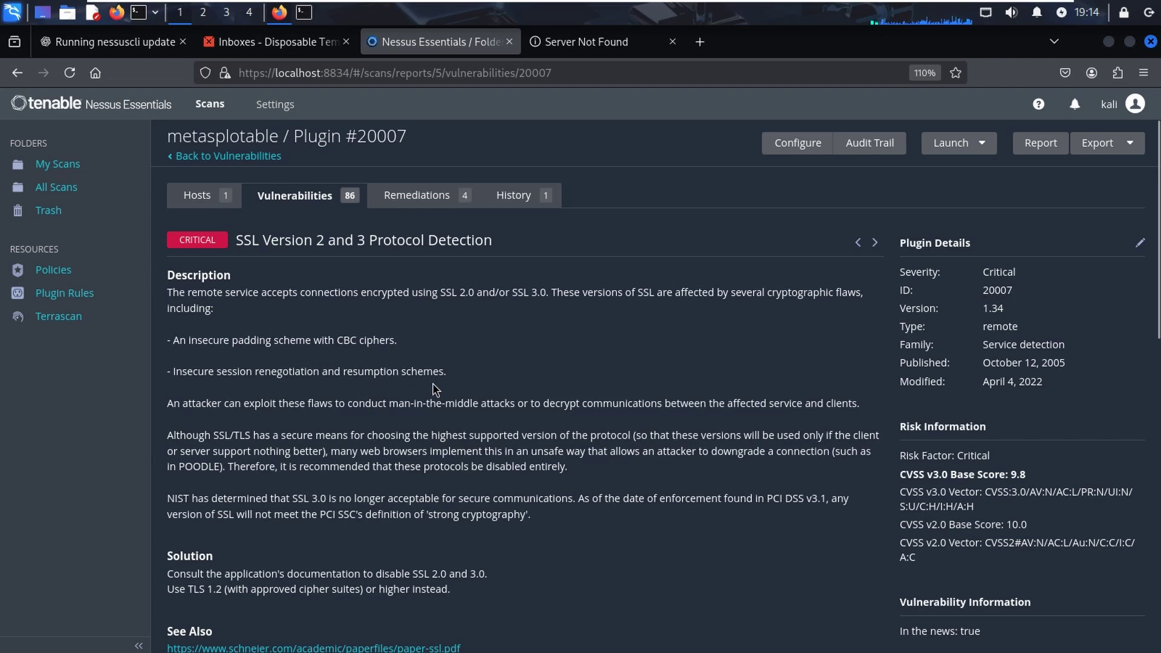
scroll(220, 334, "down", 2)
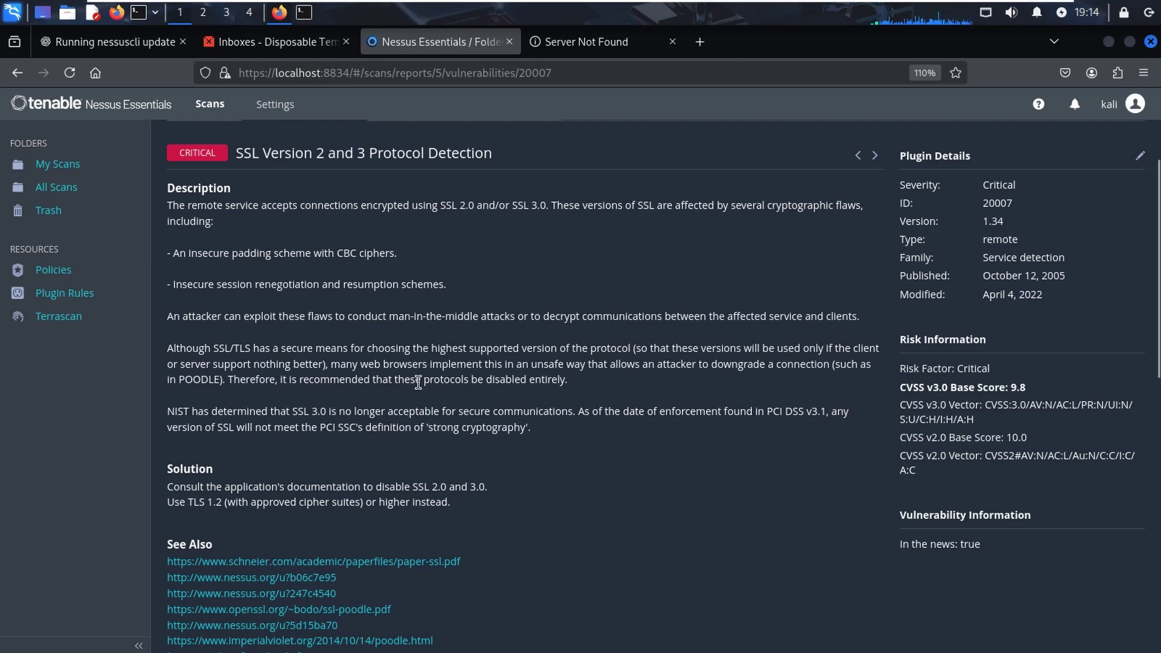
scroll(199, 457, "down", 3)
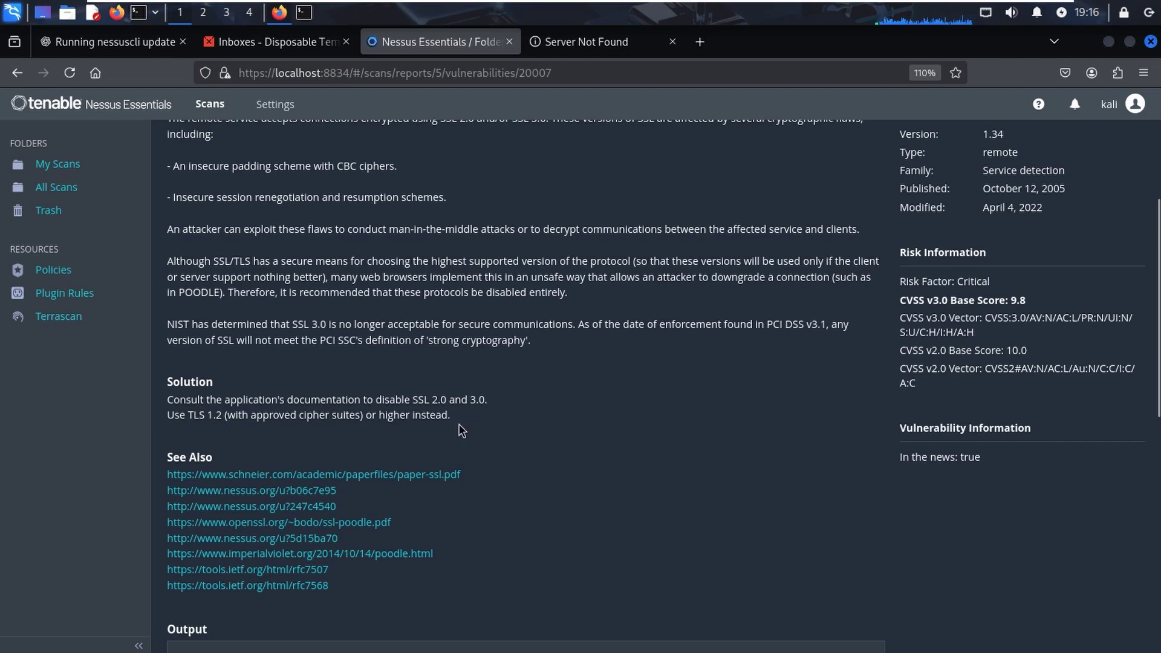
scroll(455, 430, "down", 4)
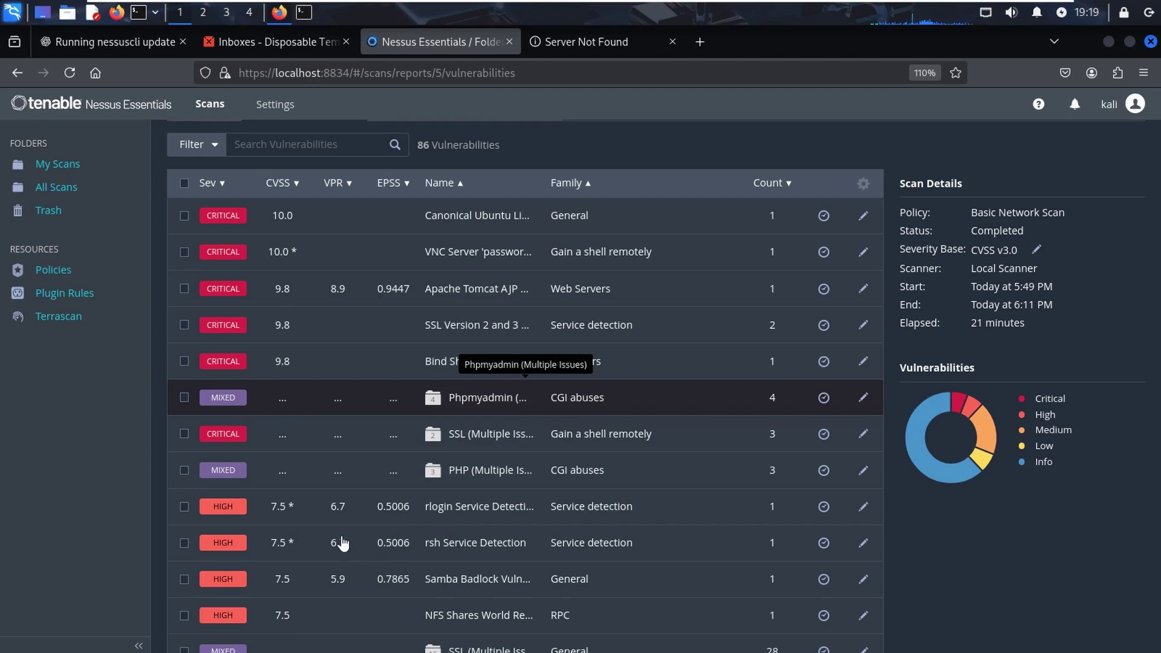
Step: Open the high-severity Samba Badlock Vulnerability from the list and examine its solution, output, risk scores, and reference information
scroll(340, 542, "down", 5)
scroll(399, 450, "up", 3)
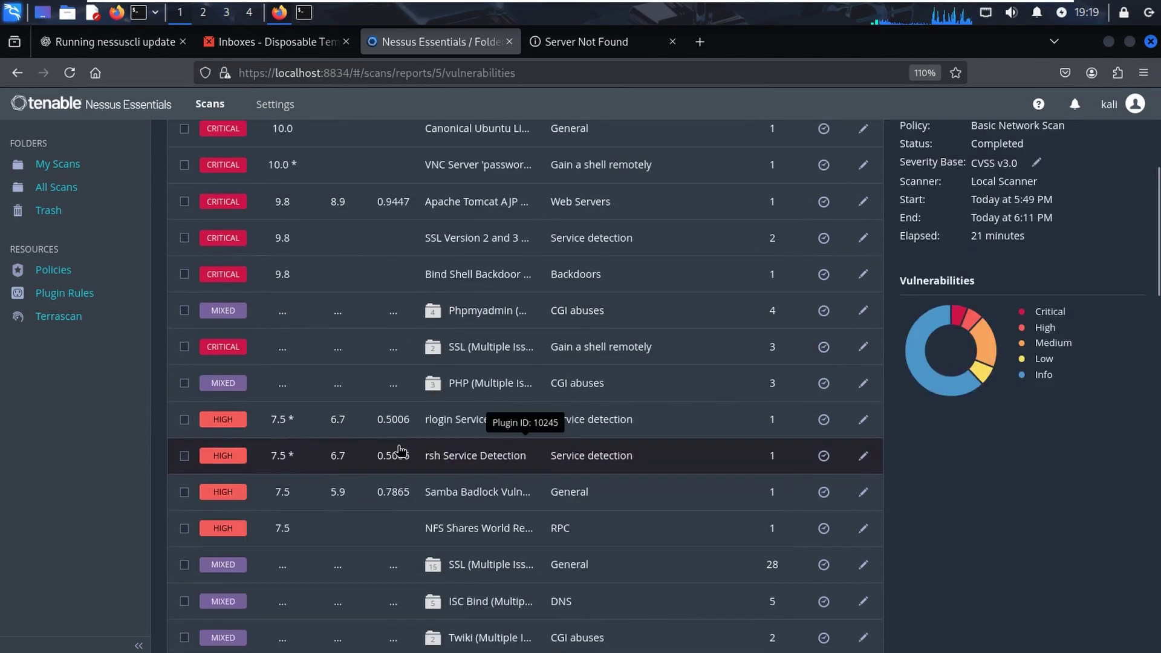
left_click(382, 494)
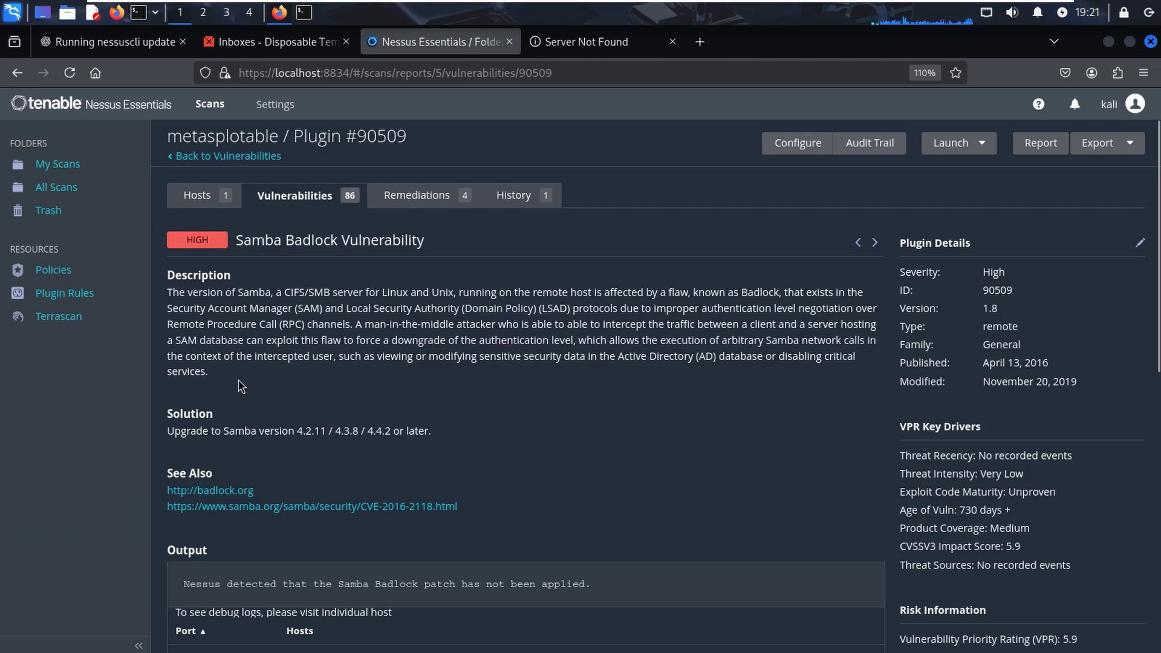
scroll(259, 391, "down", 3)
left_click_drag(168, 256, 173, 269)
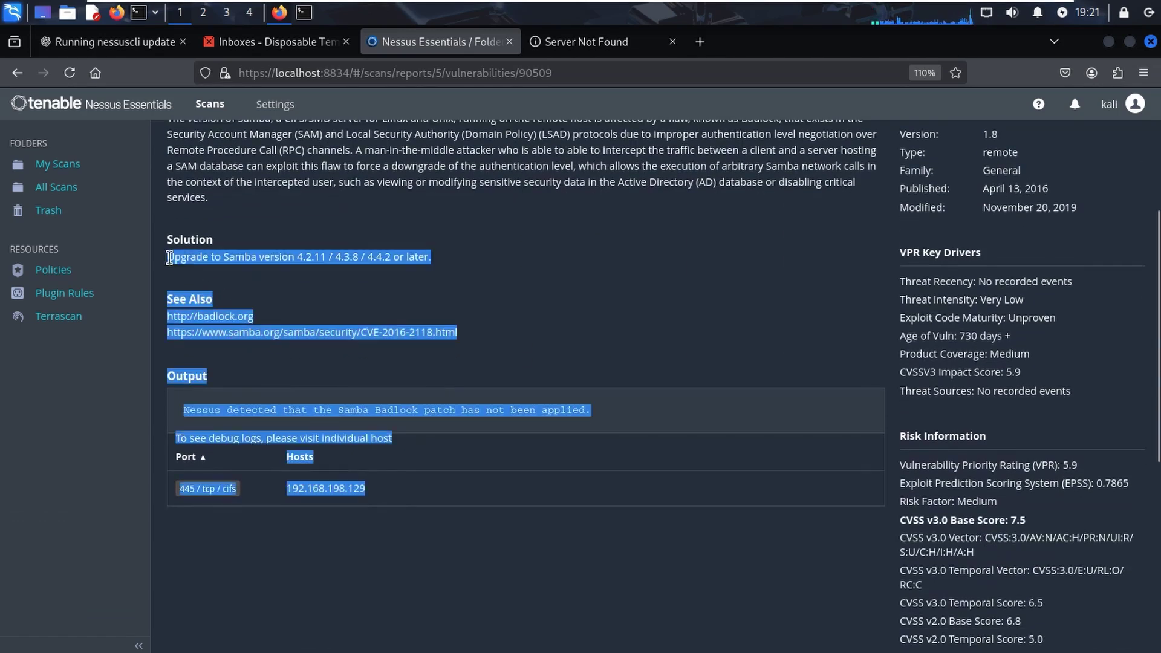
left_click(187, 274)
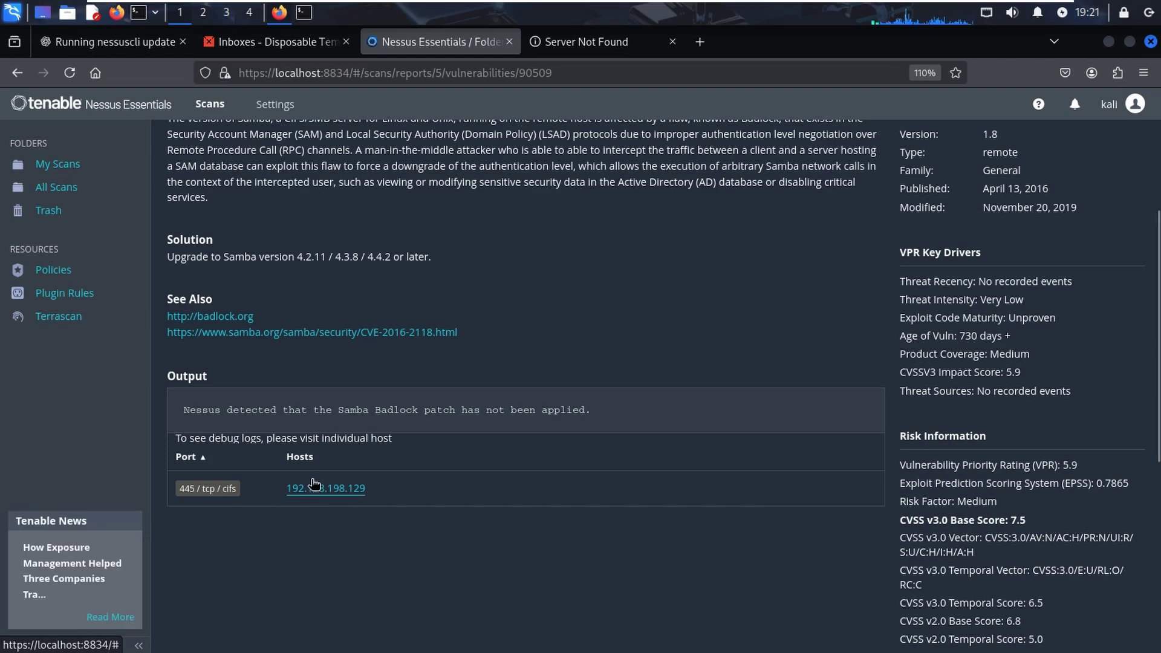
scroll(919, 433, "down", 3)
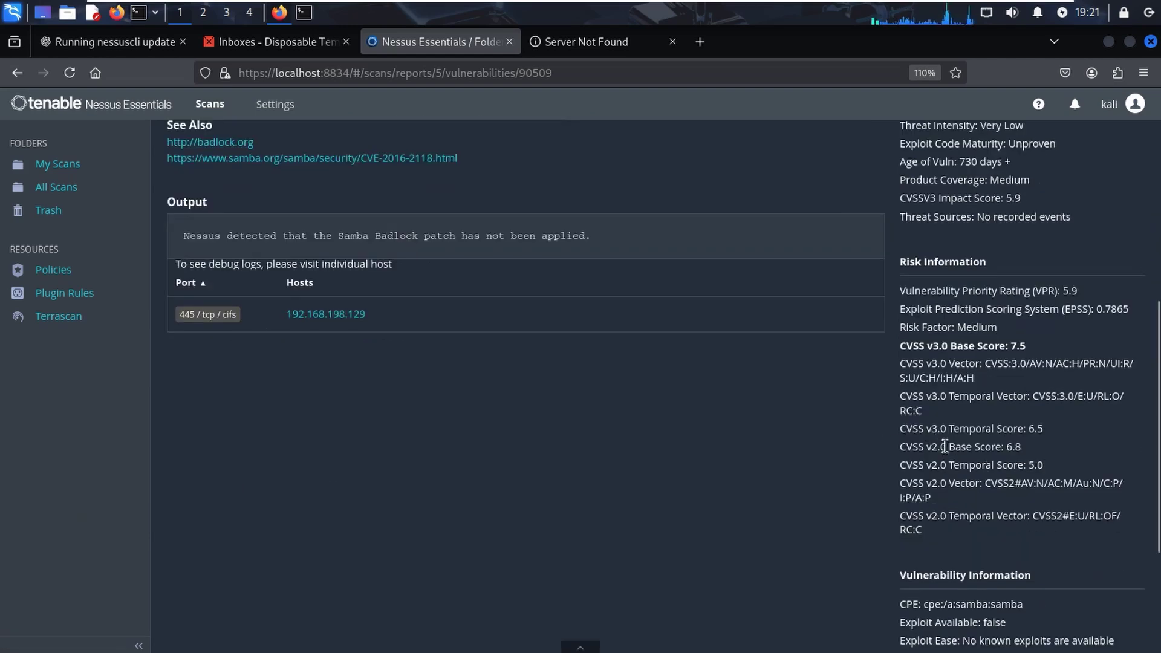
scroll(943, 446, "down", 3)
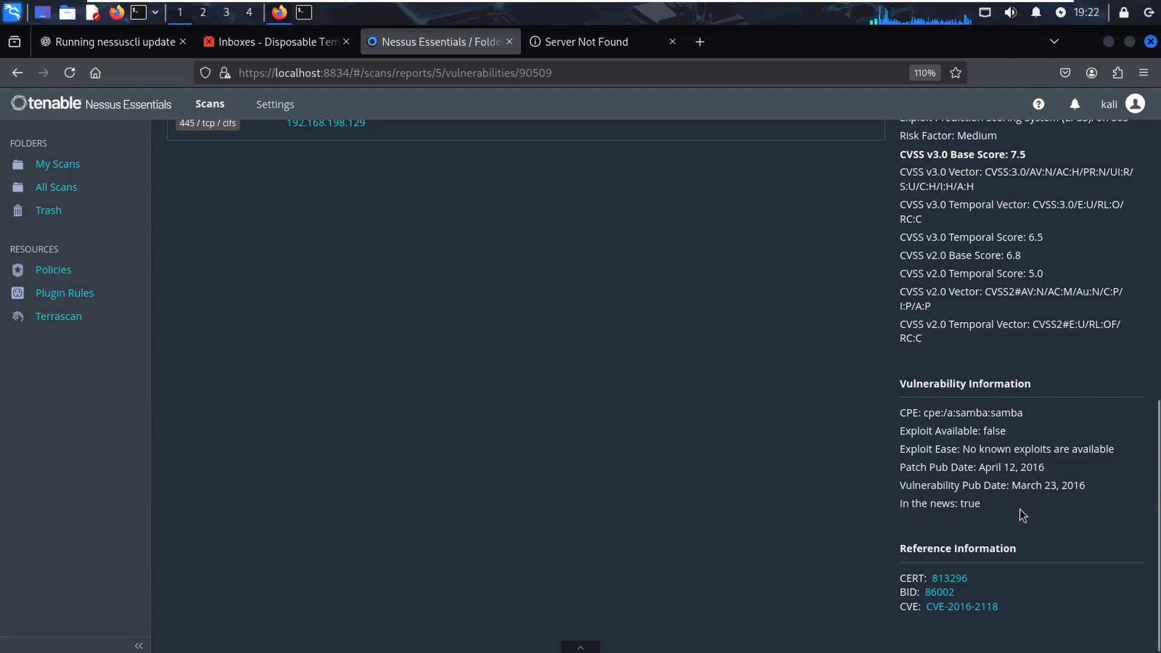
Step: Leave the Samba Badlock finding and look through the scan's vulnerability list down to the informational entries at its end
scroll(1022, 515, "up", 8)
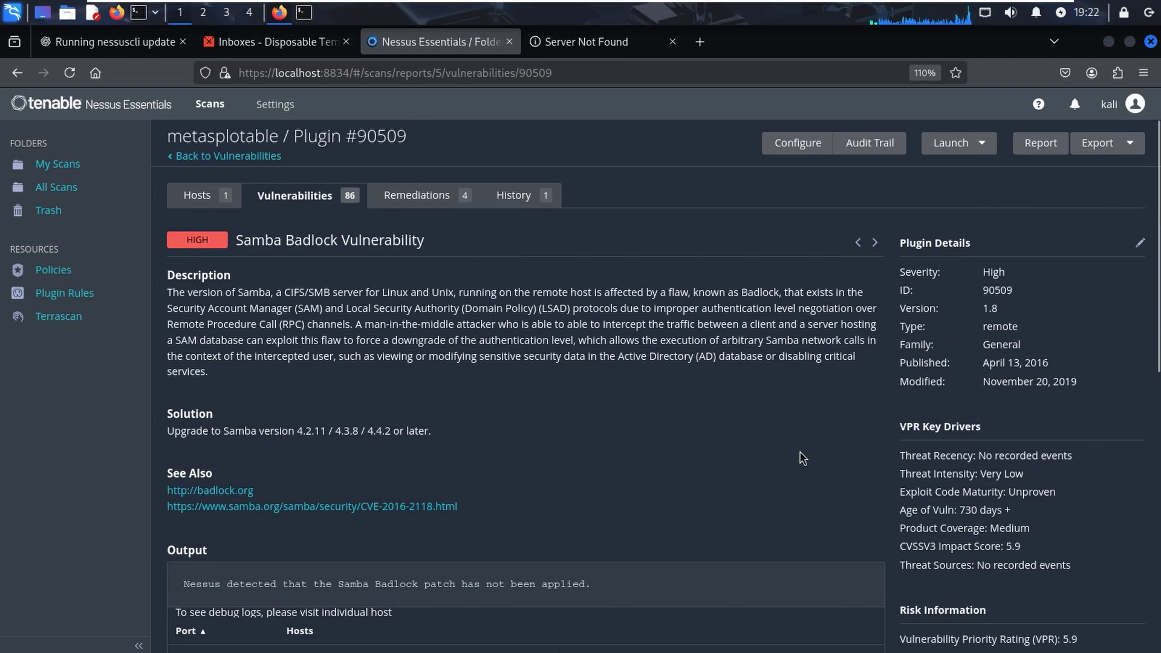
left_click(227, 157)
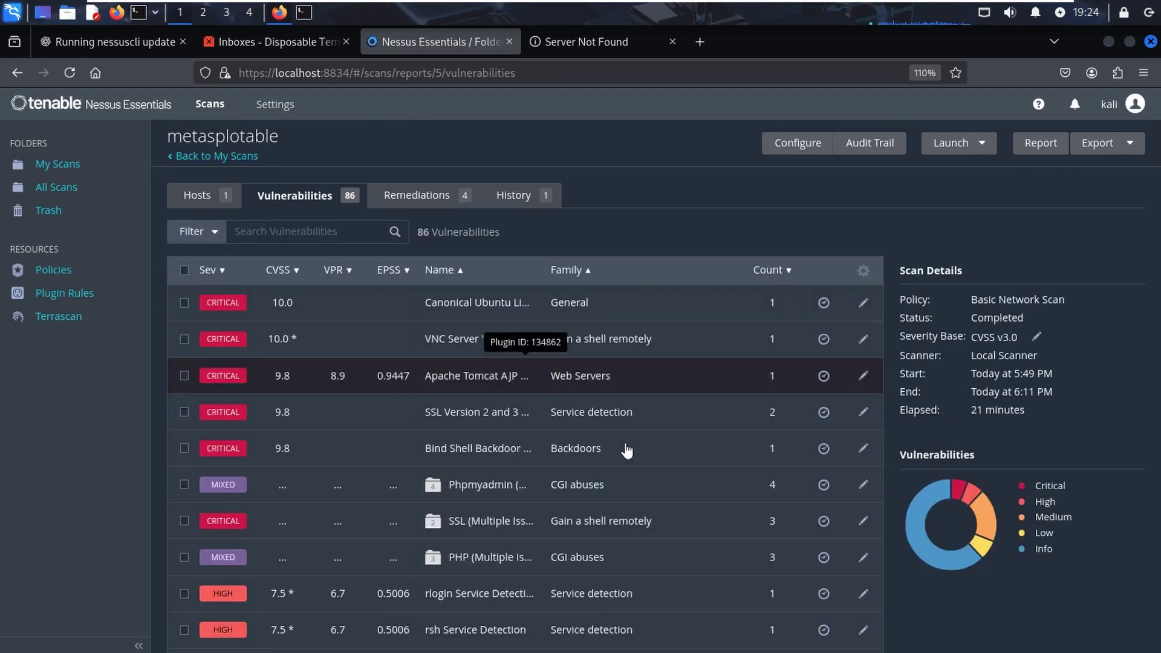
scroll(623, 458, "down", 20)
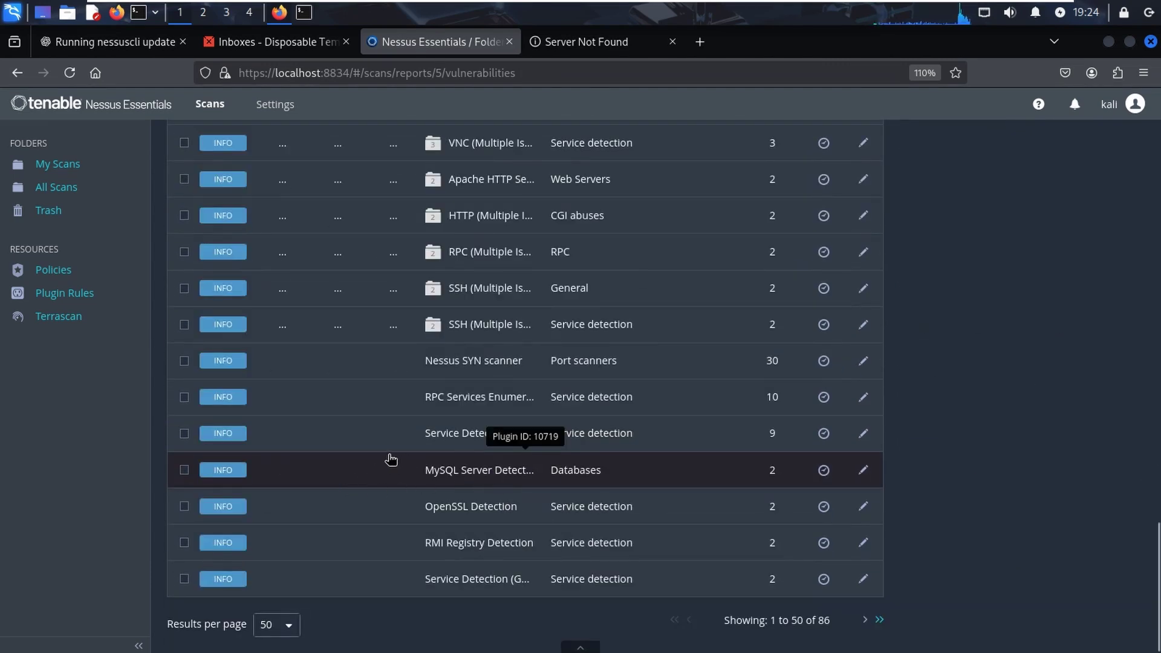
Step: Open the informational FTP (Multiple Issues) group and read the FTP Server Detection finding, including the output for each port
scroll(391, 459, "up", 5)
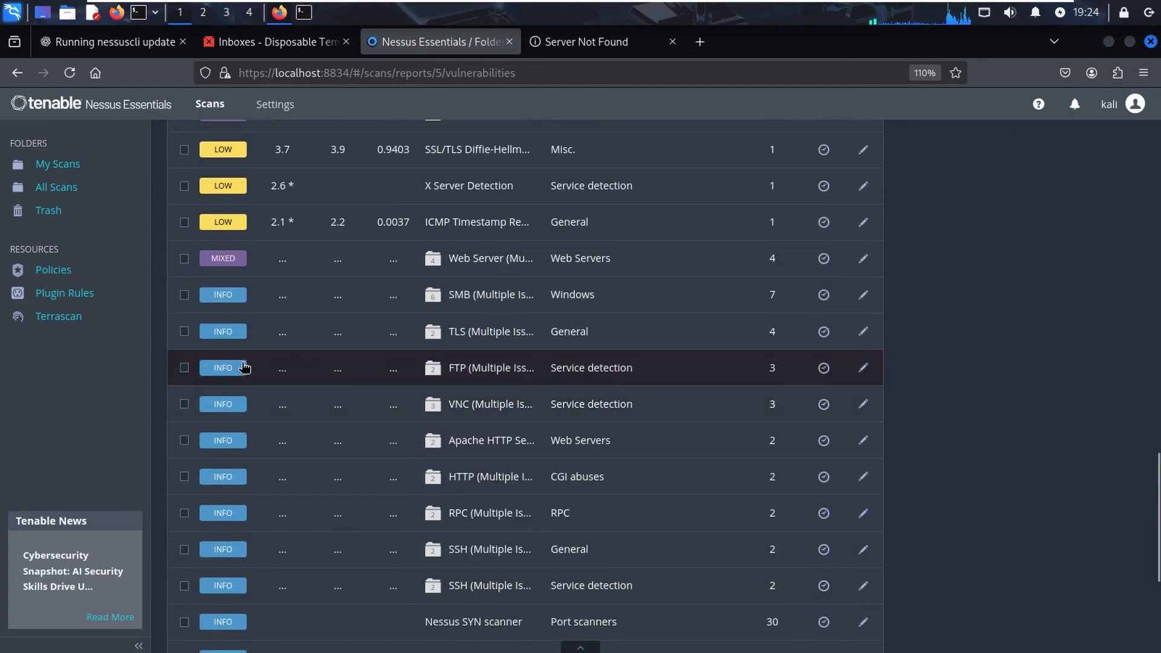
left_click(244, 367)
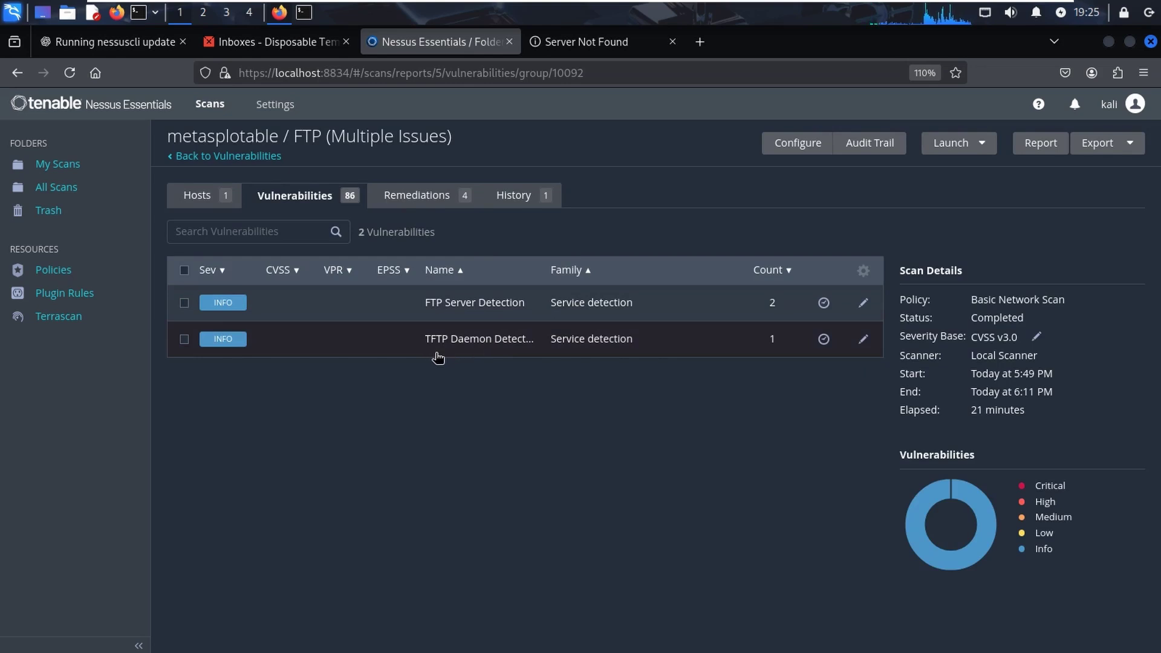
left_click(387, 301)
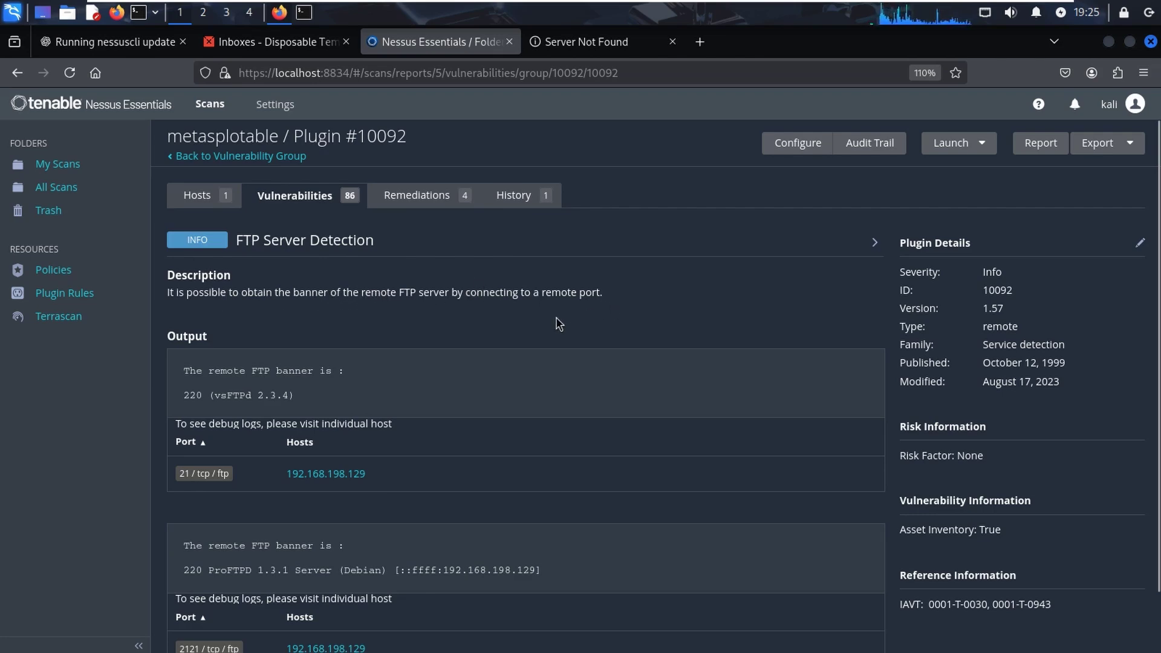
scroll(225, 322, "down", 2)
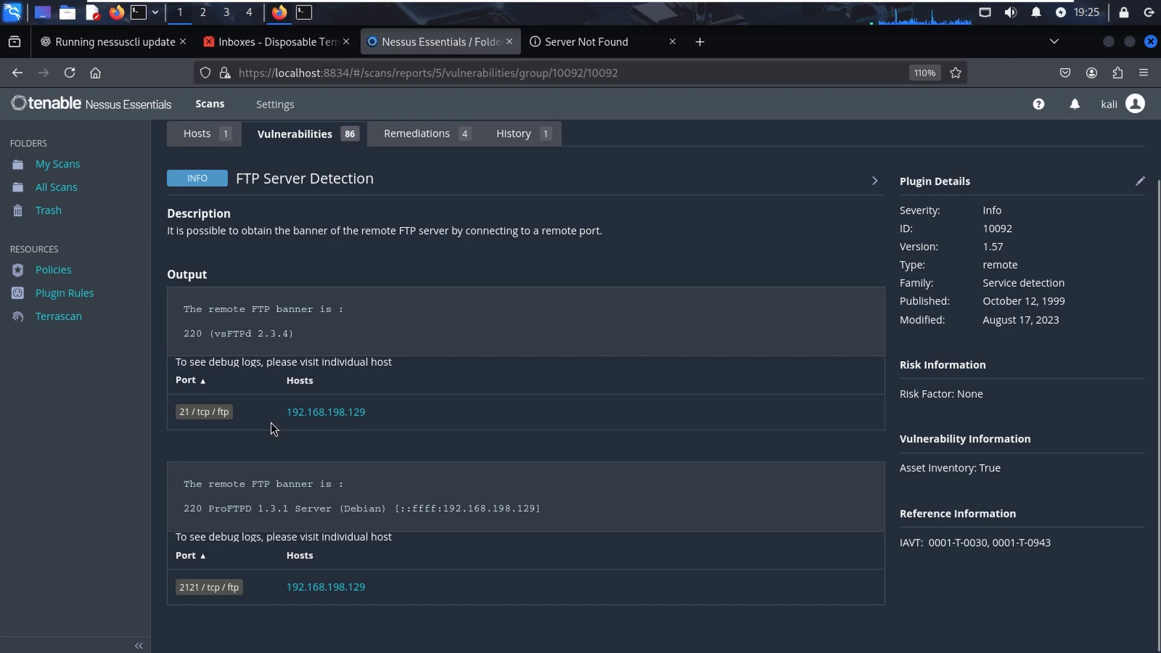
scroll(273, 428, "up", 2)
Step: Review the TFTP Daemon Detection finding in the same FTP group, then return to the scan's full vulnerability list
left_click(240, 156)
left_click(427, 340)
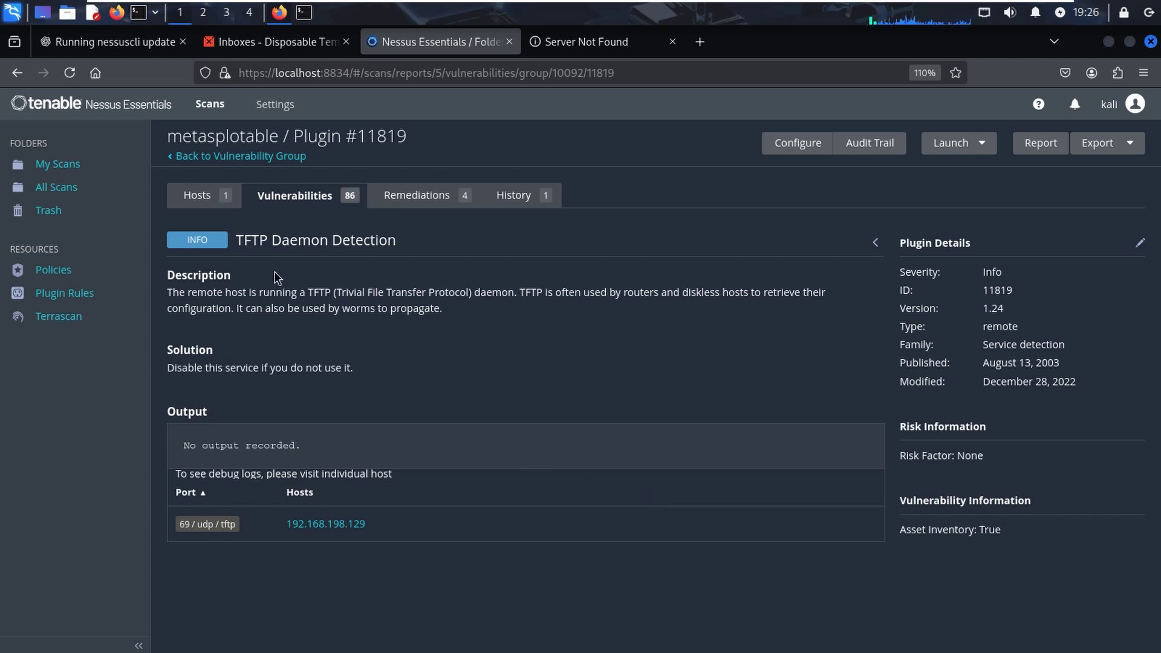
left_click(206, 158)
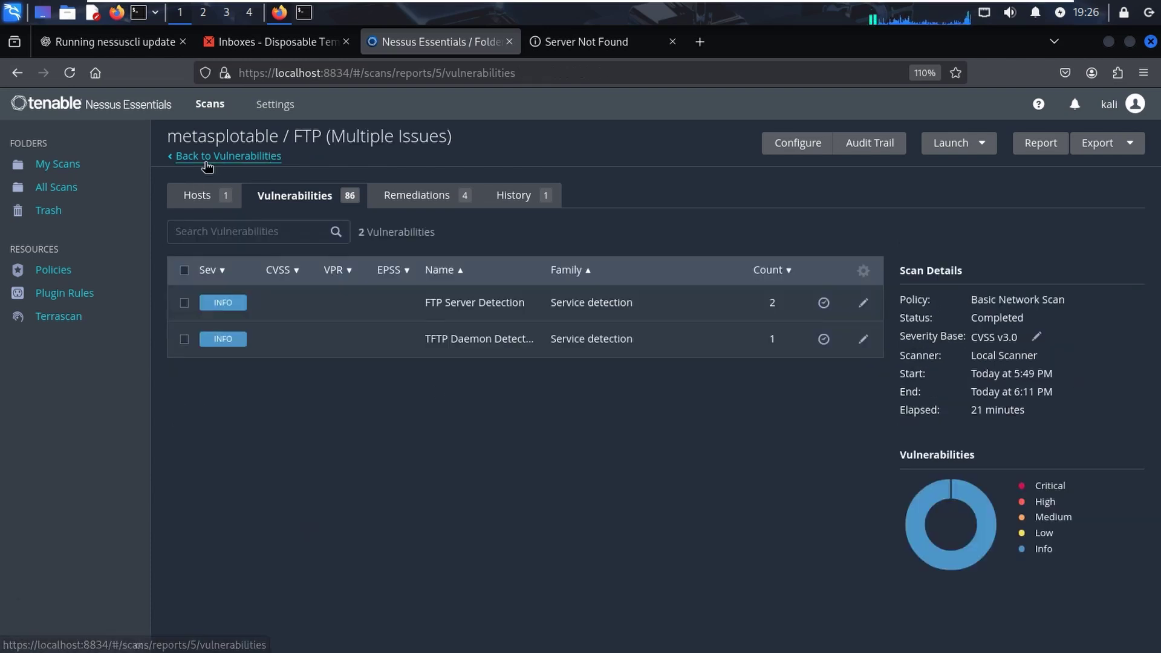
left_click(207, 157)
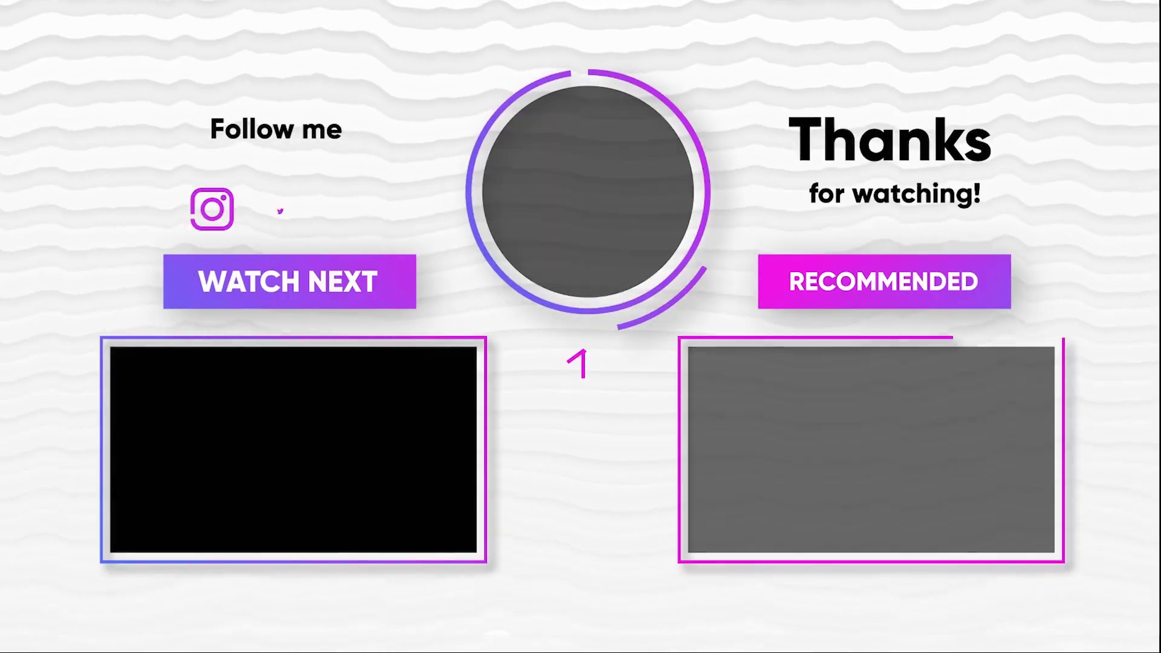